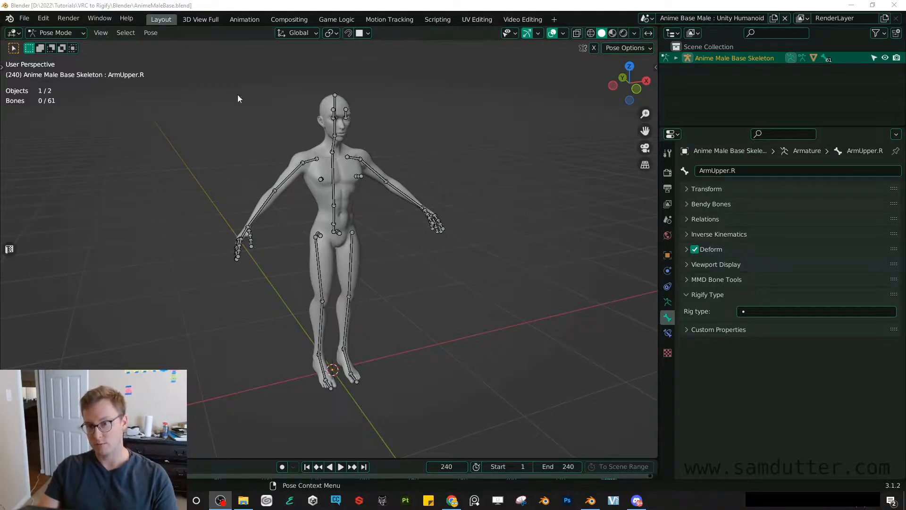
- Orbit the viewport around the anime male base skeleton
middle_drag(328, 241, 494, 242)
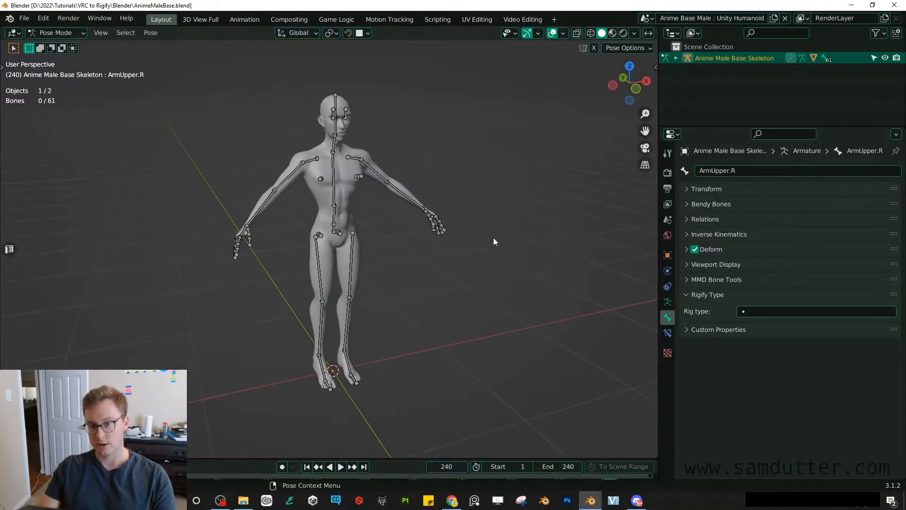
- Switch to the Blender Rigify scene and frame the Rigify rig in the viewport
click(649, 20)
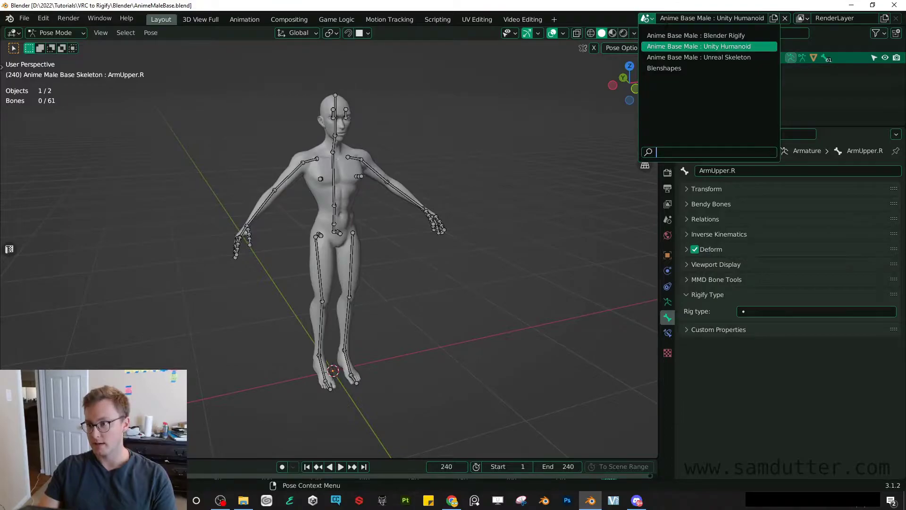
click(680, 35)
middle_drag(373, 222, 457, 215)
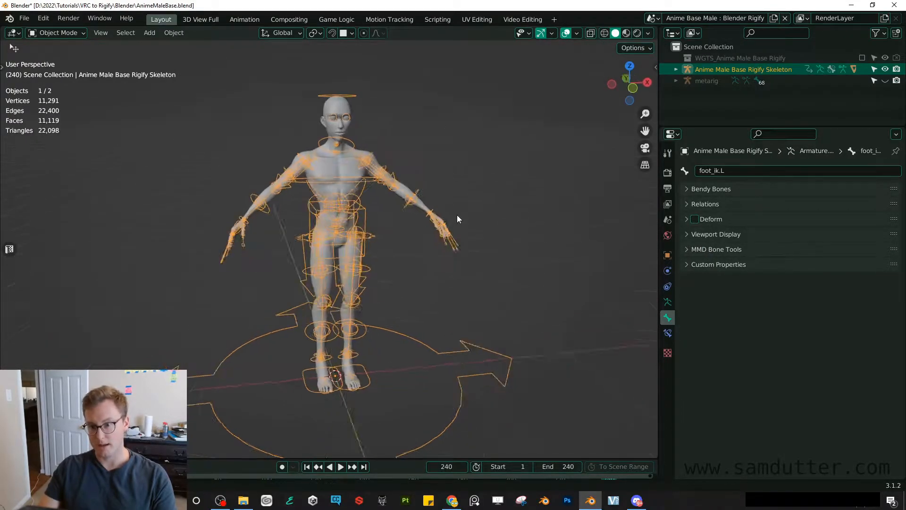
scroll(418, 256, up, 2)
scroll(413, 243, up, 1)
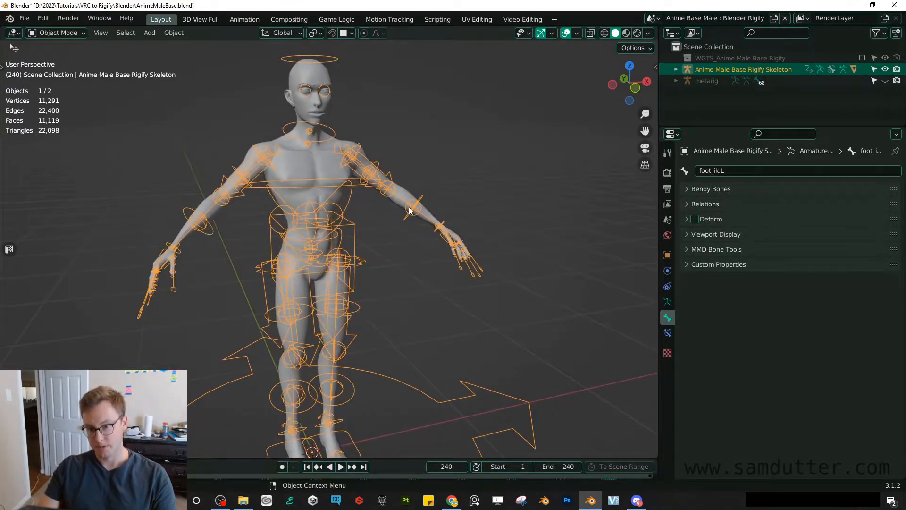
middle_drag(449, 254, 379, 285)
scroll(425, 270, up, 4)
- In Pose Mode, move hand_ik.L, test-move foot_ik.L and cancel it, then return to Object Mode
key(ctrl+Tab)
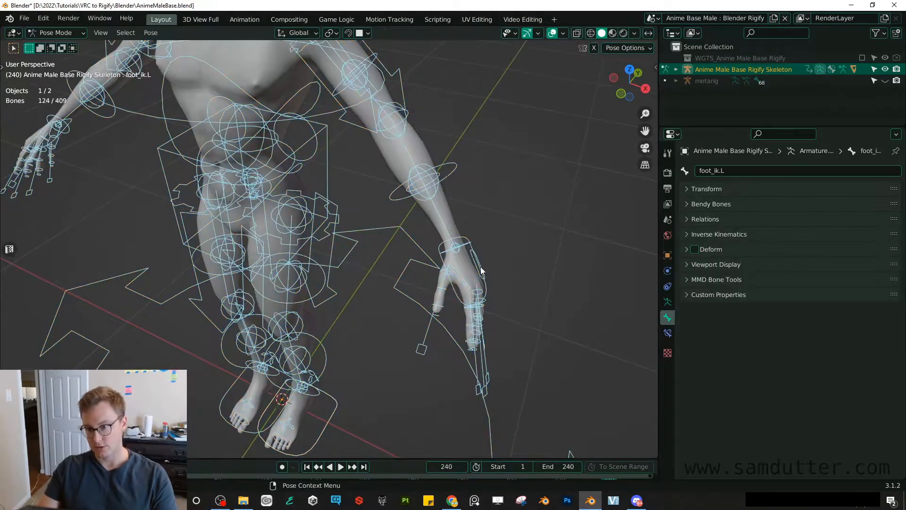
click(444, 264)
scroll(444, 264, down, 5)
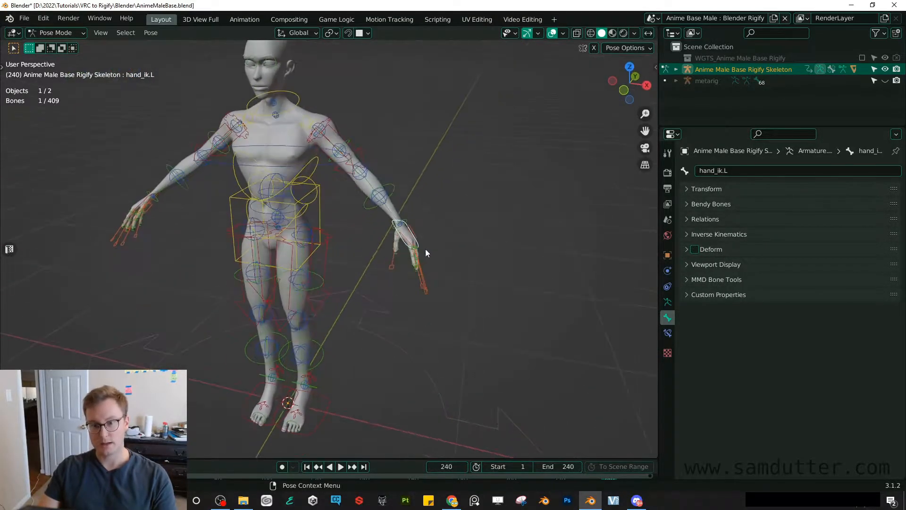
key(g)
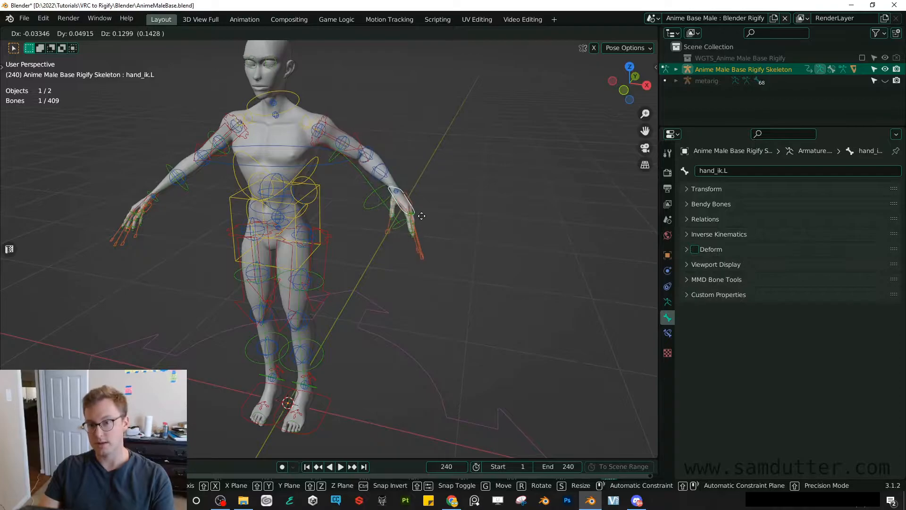
click(356, 246)
mouse_move(356, 244)
middle_down()
mouse_move(377, 287)
mouse_move(323, 357)
middle_up()
scroll(318, 388, down, 3)
click(335, 367)
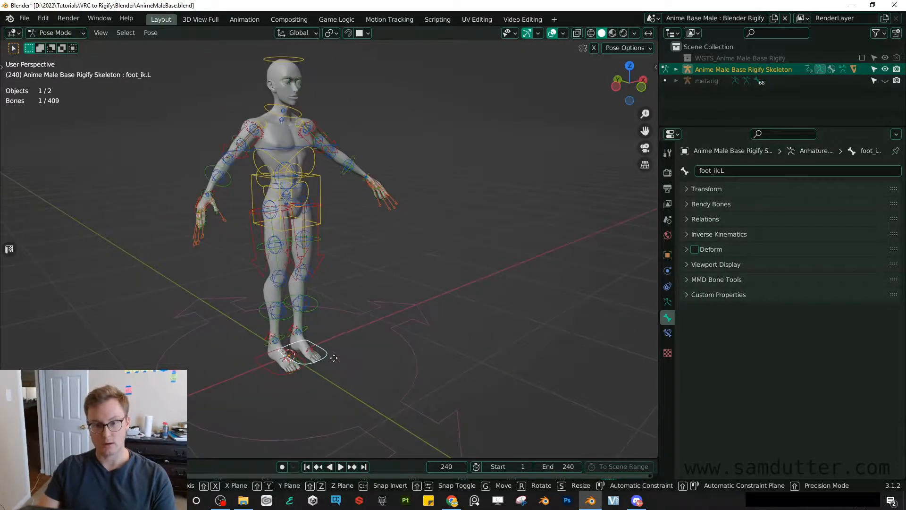
key(g)
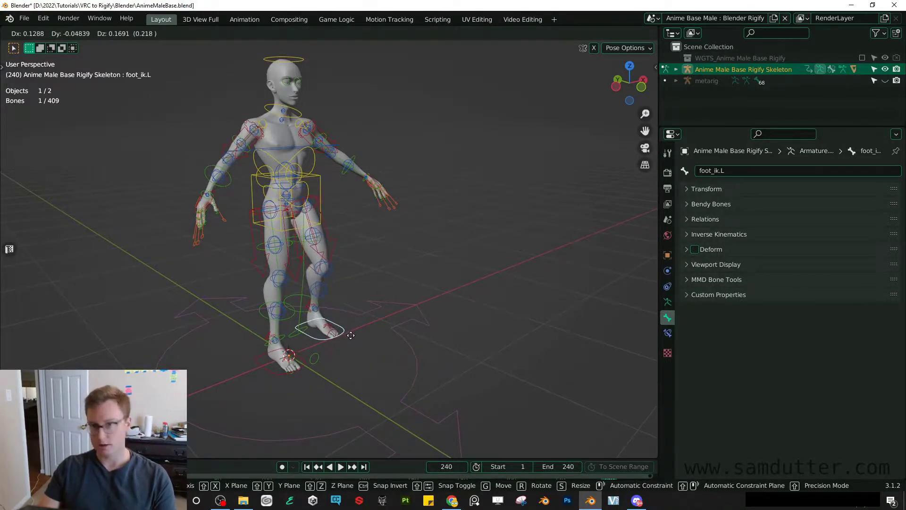
key(Escape)
middle_drag(385, 308, 399, 254)
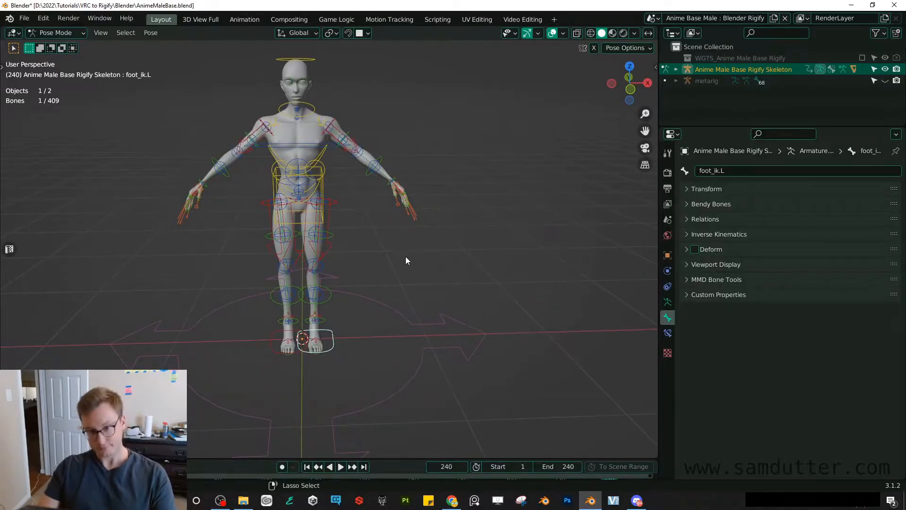
key(ctrl+Tab)
scroll(405, 256, down, 3)
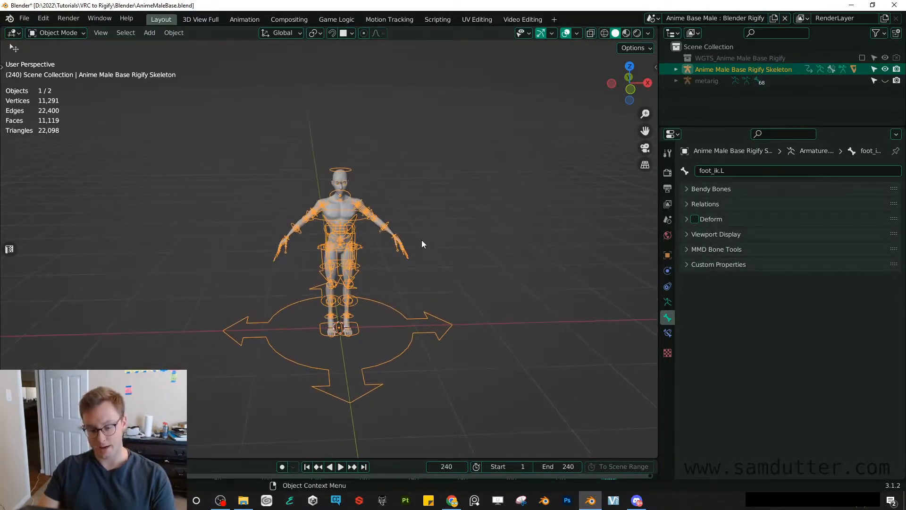
- Show the sidebar's Expy Retargeting bone mappings with the Face section collapsed
key(n)
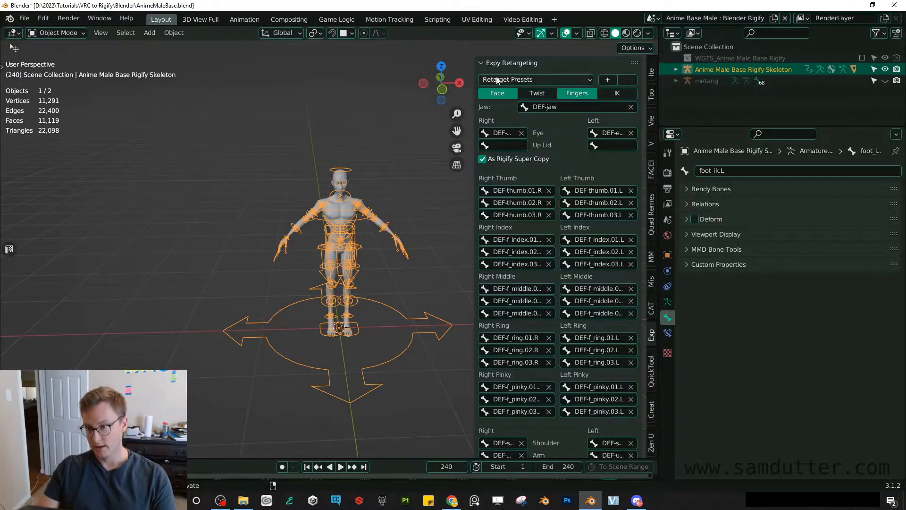
click(566, 94)
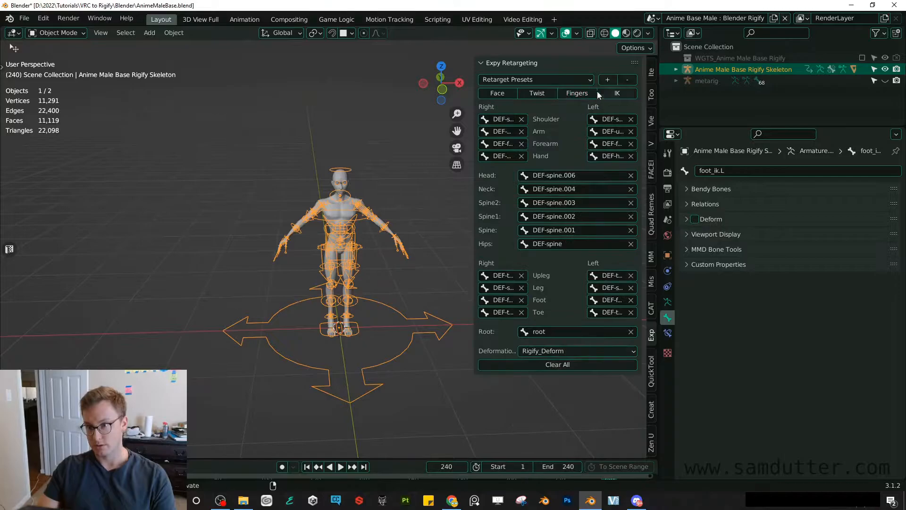
click(452, 500)
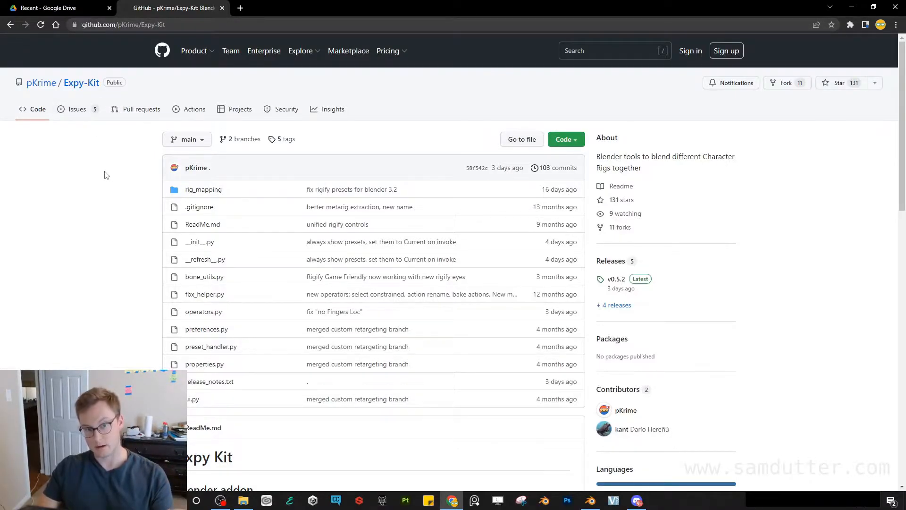
scroll(90, 182, down, 4)
scroll(91, 181, down, 4)
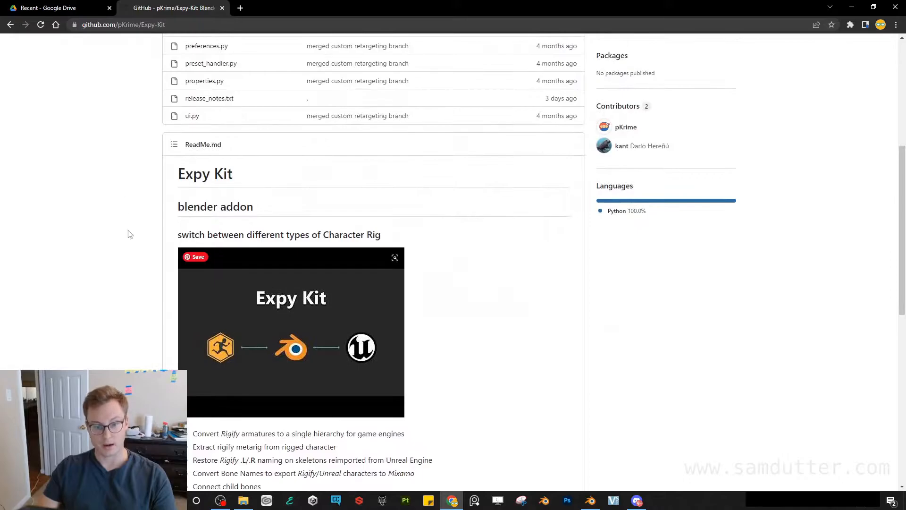
mouse_move(291, 333)
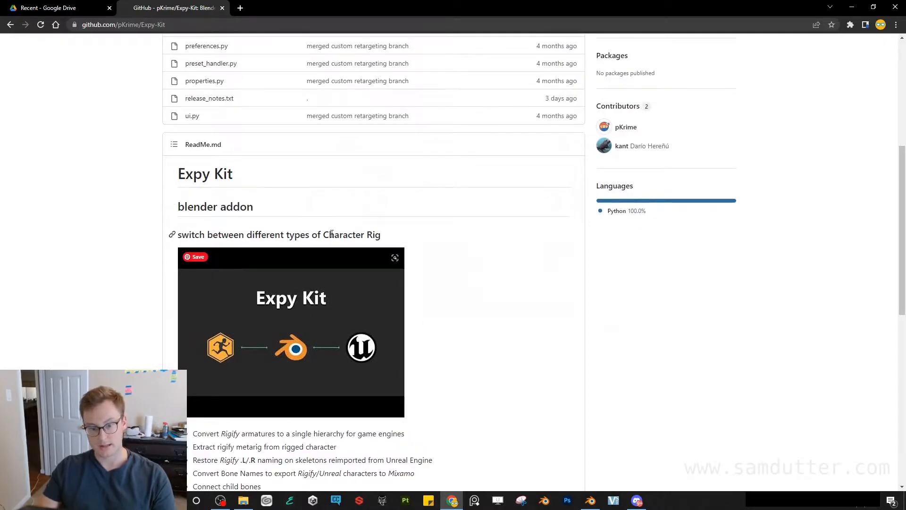
scroll(421, 353, down, 4)
scroll(249, 228, up, 3)
scroll(249, 228, up, 2)
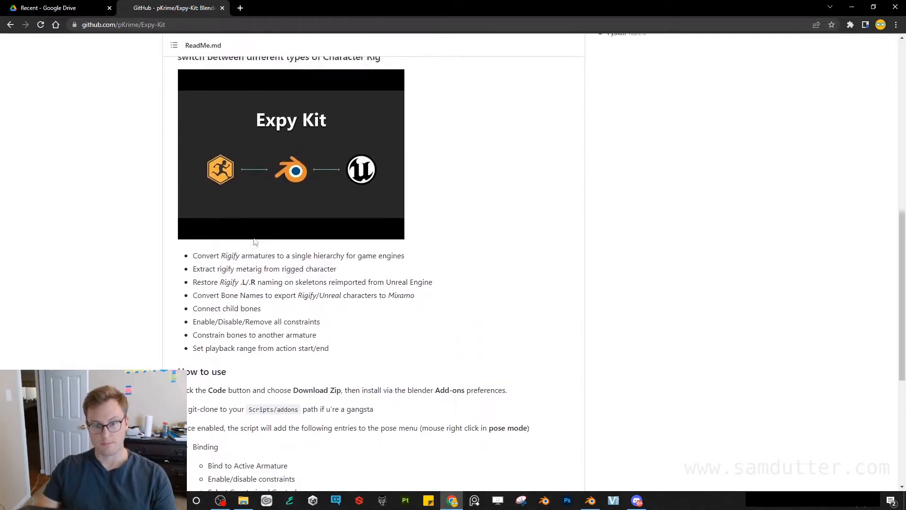
scroll(255, 234, up, 4)
scroll(259, 239, up, 2)
scroll(259, 239, up, 3)
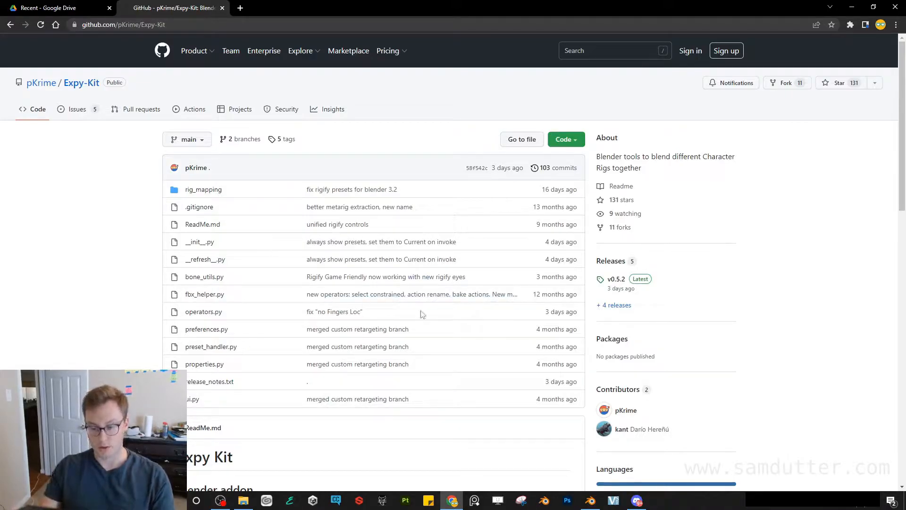
mouse_move(591, 501)
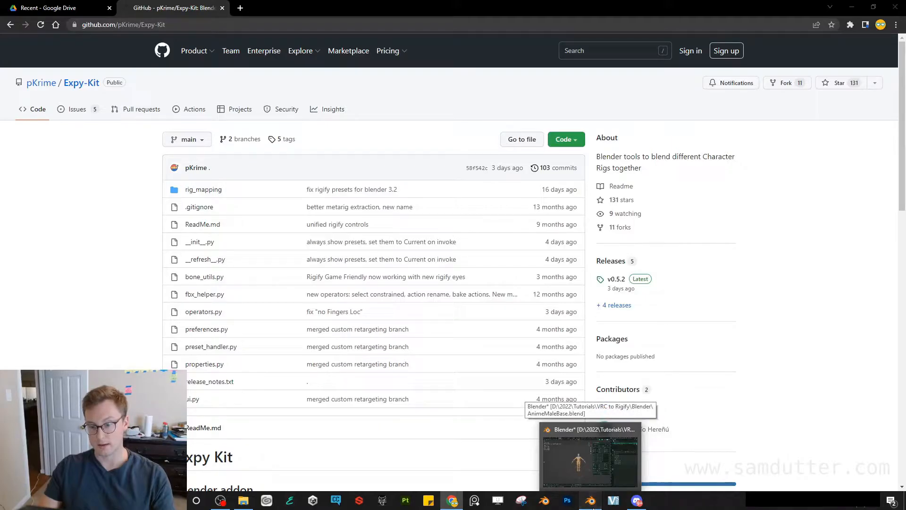
click(590, 500)
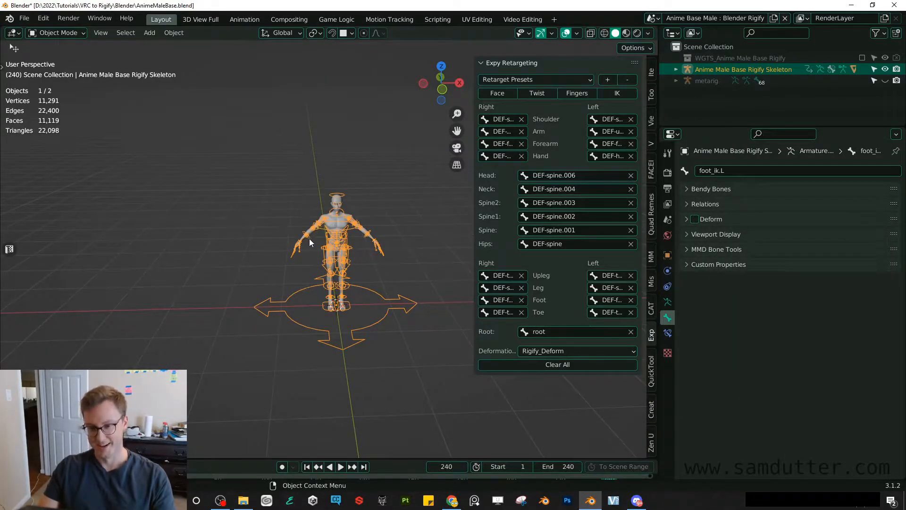
key(alt+Tab)
scroll(329, 183, down, 3)
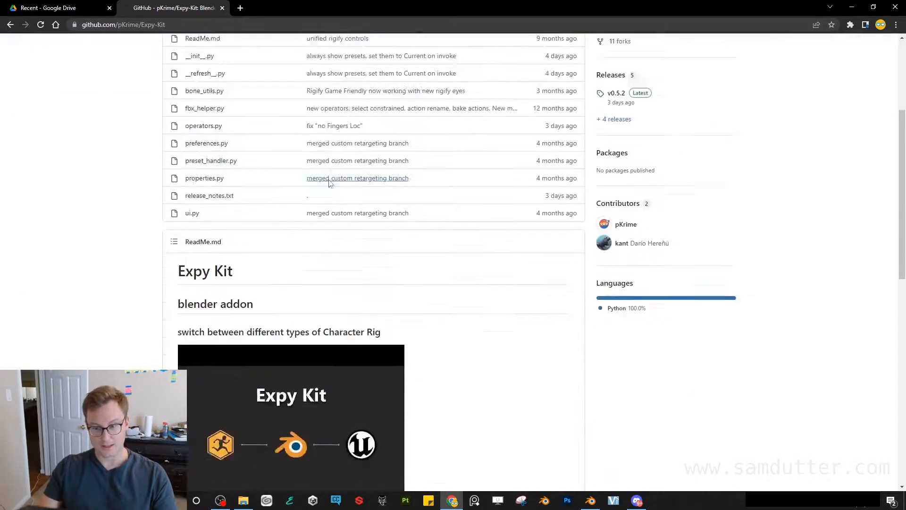
scroll(329, 183, down, 2)
key(alt+Tab)
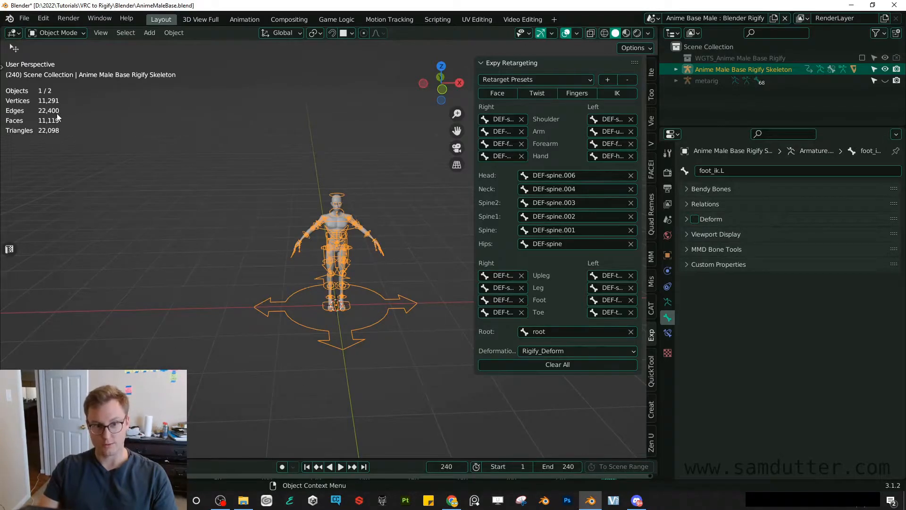
click(43, 19)
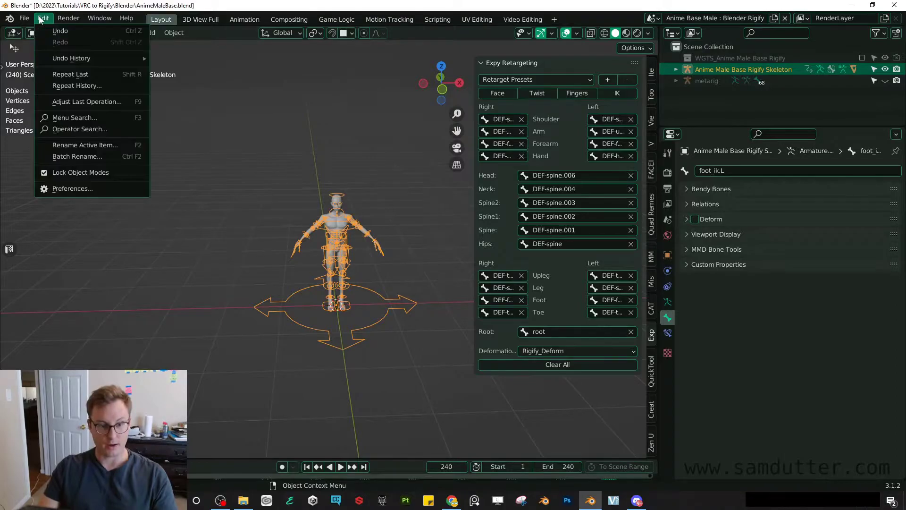
click(67, 189)
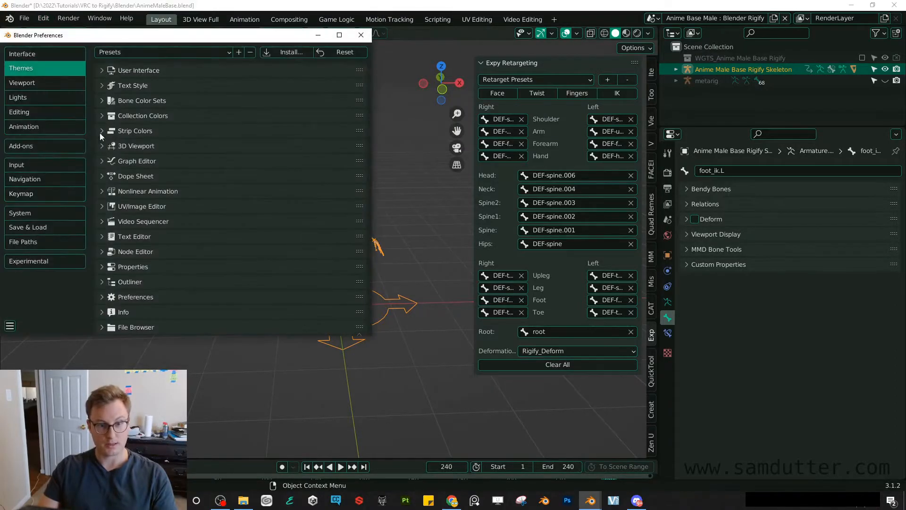
click(26, 147)
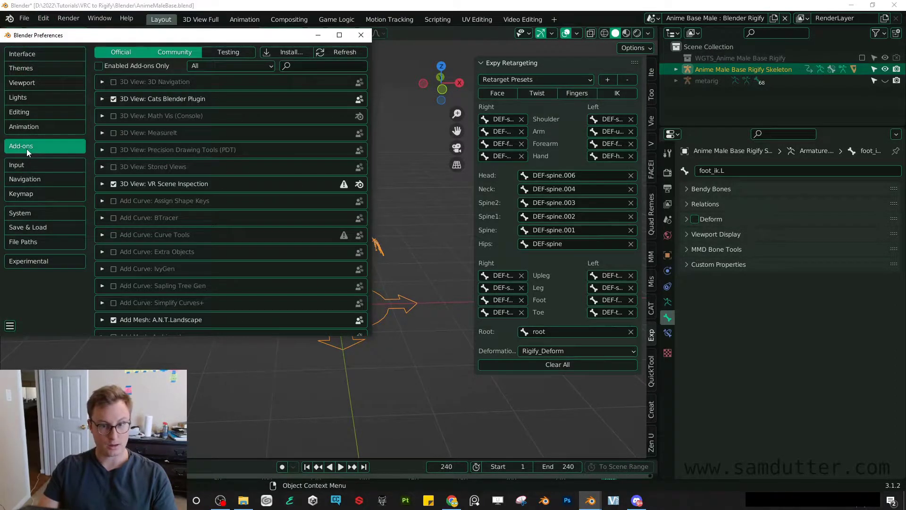
click(290, 51)
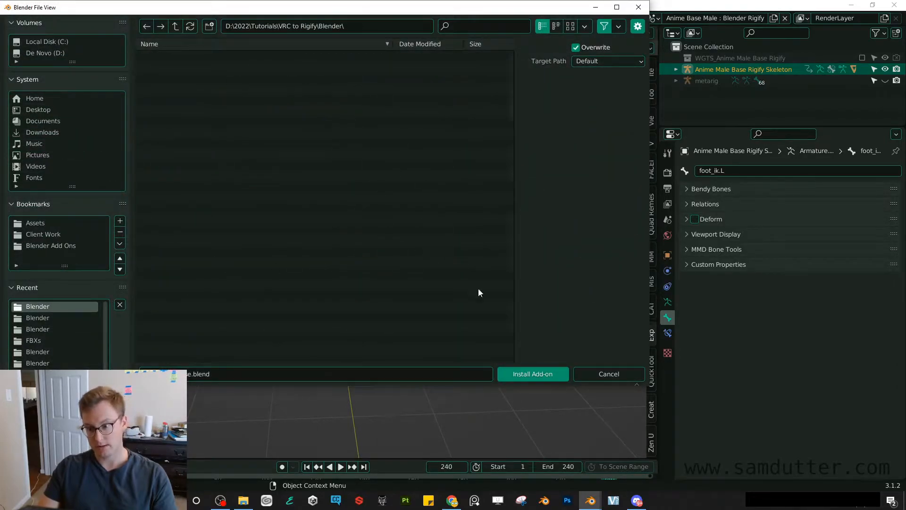
click(639, 8)
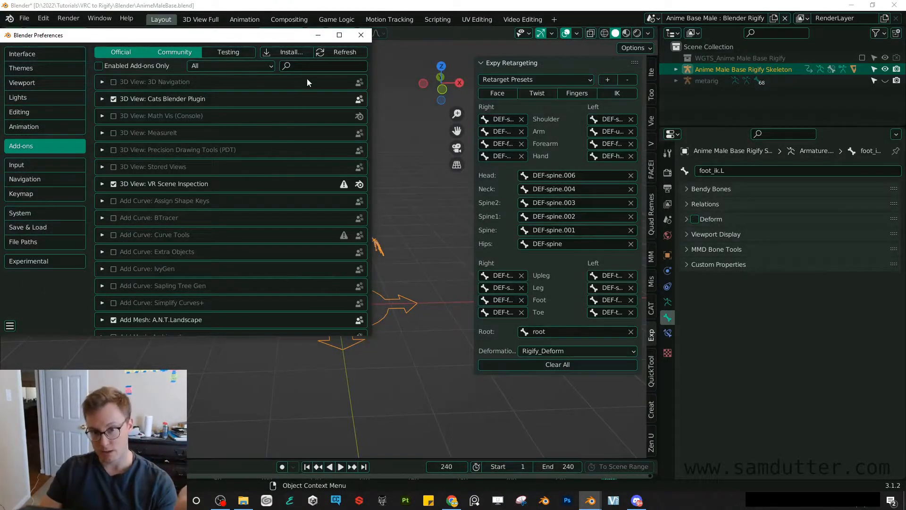
click(322, 65)
text(r)
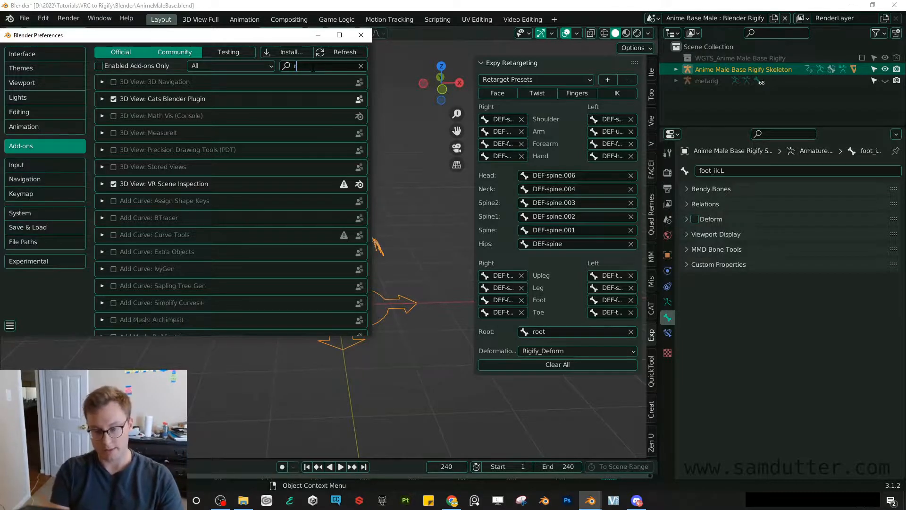
text(ig)
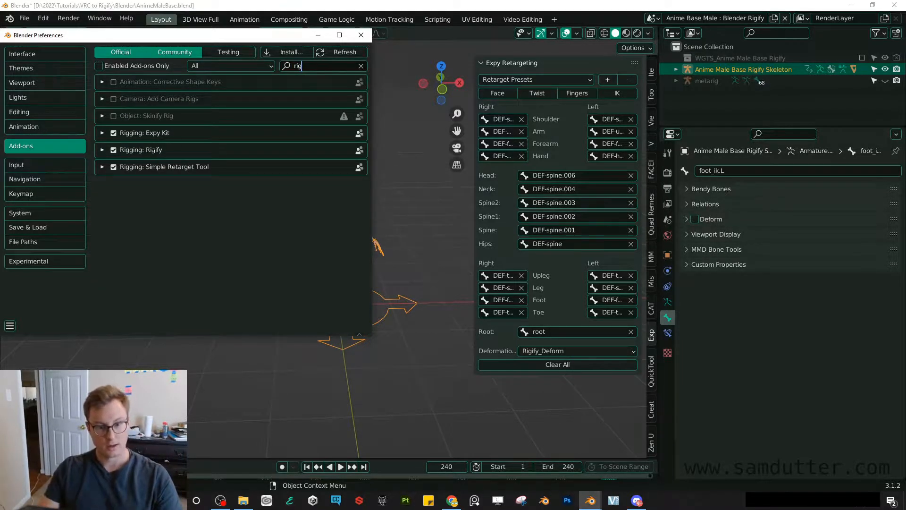
click(103, 150)
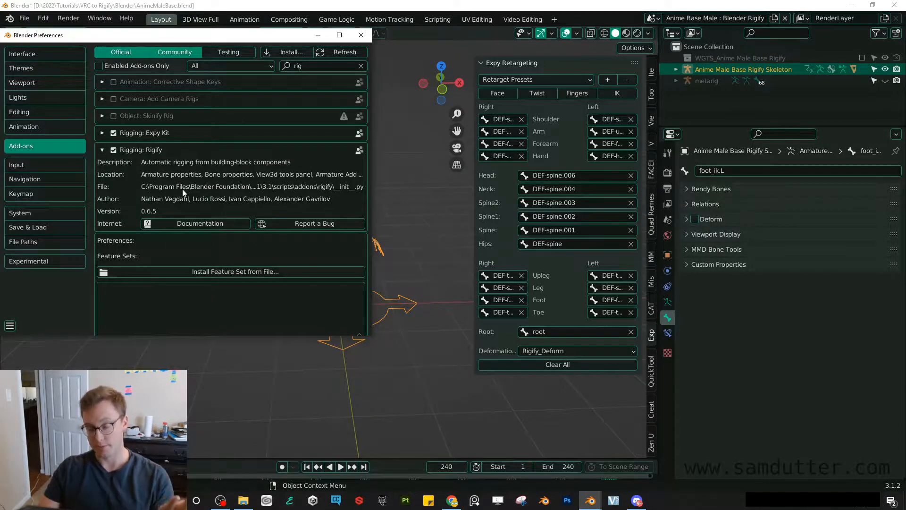
click(102, 150)
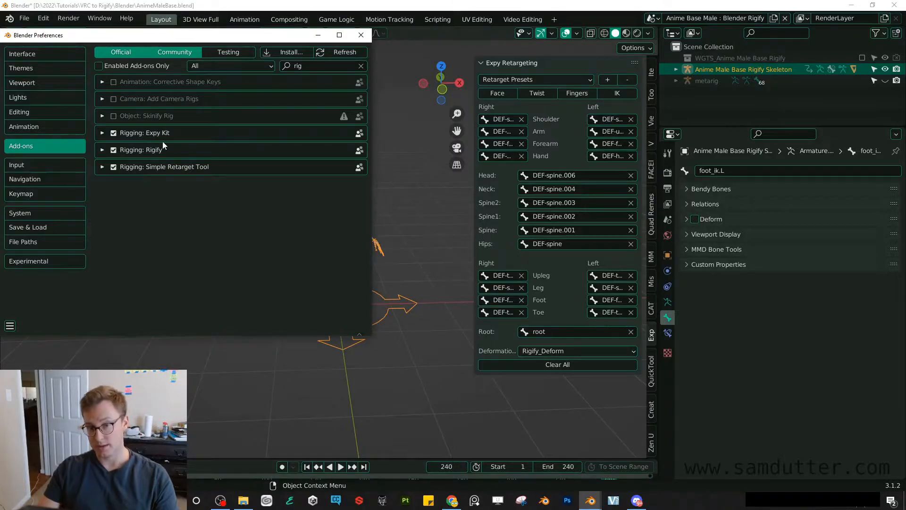
click(360, 35)
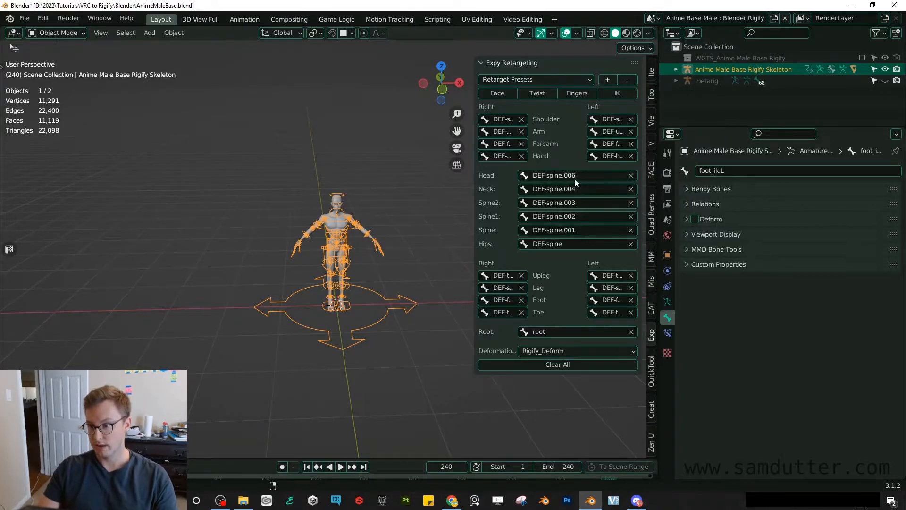
- Clear all retarget mappings, switch to the Unity Humanoid scene and go to Object Mode
click(557, 364)
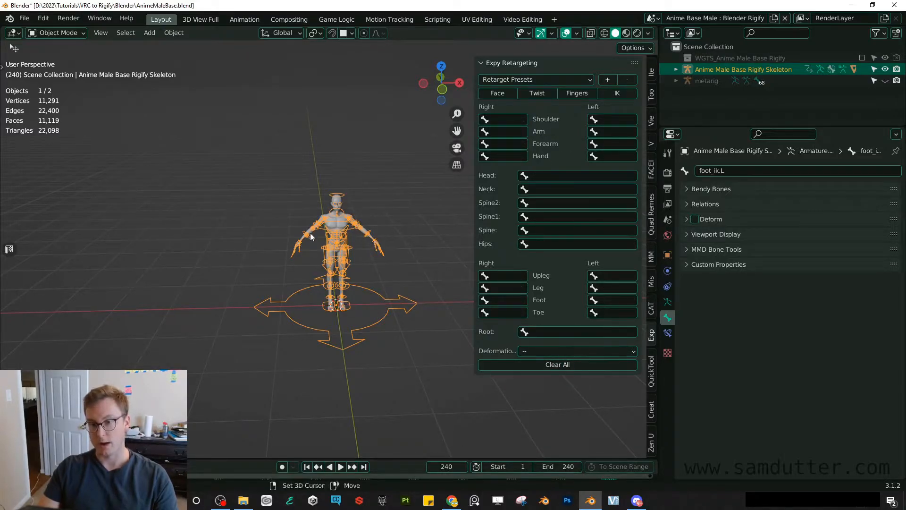
middle_drag(311, 233, 298, 235)
click(653, 18)
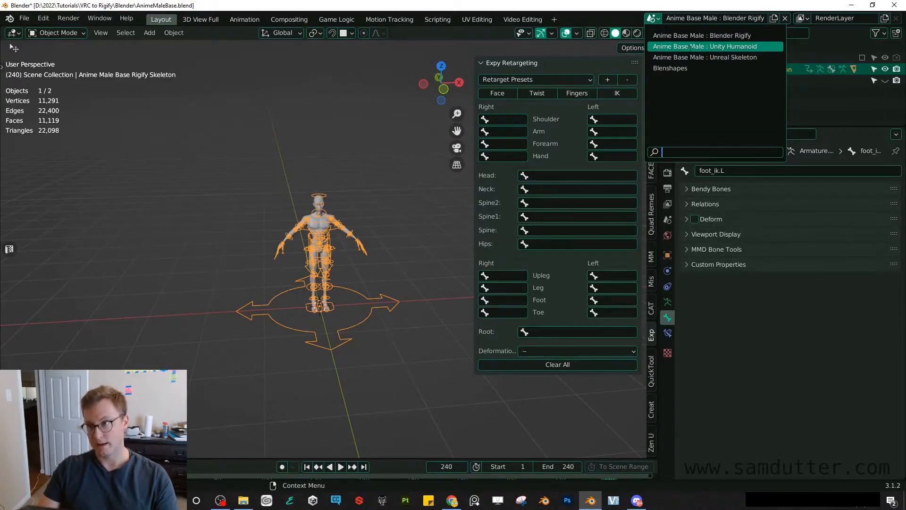
click(705, 45)
scroll(307, 239, up, 1)
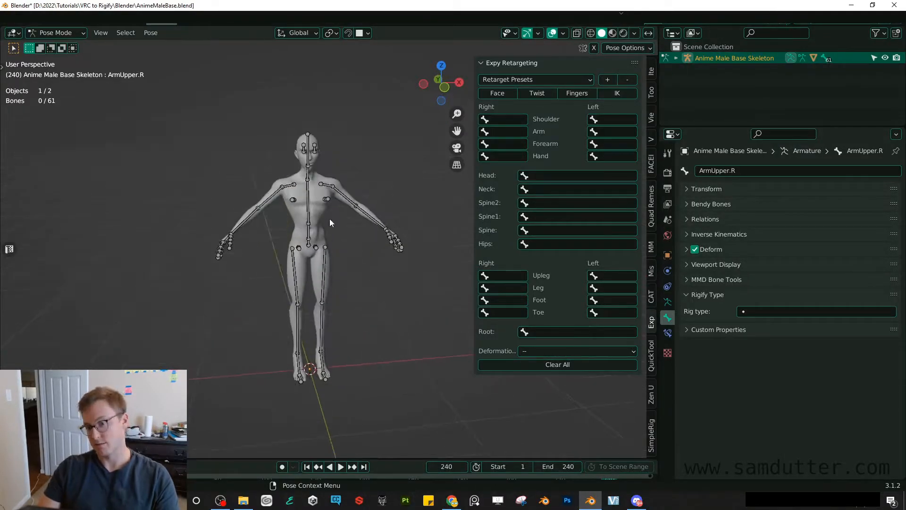
scroll(334, 199, up, 2)
click(352, 207)
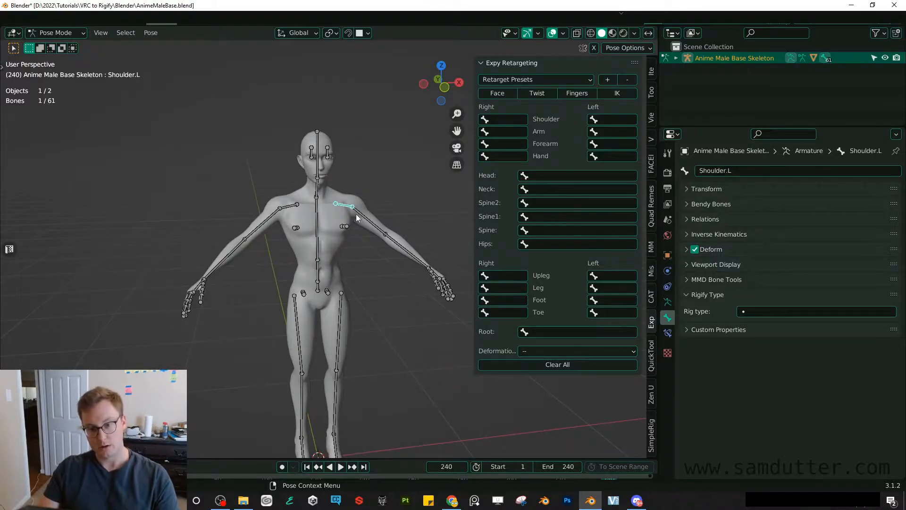
key(ctrl+Tab)
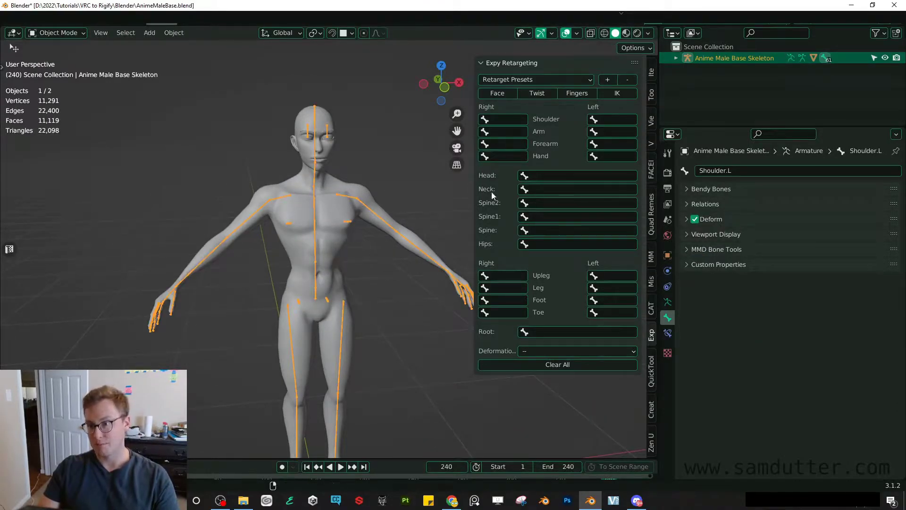
- Apply the VRChat 01 retarget preset and expand the Face and Fingers mappings
click(516, 80)
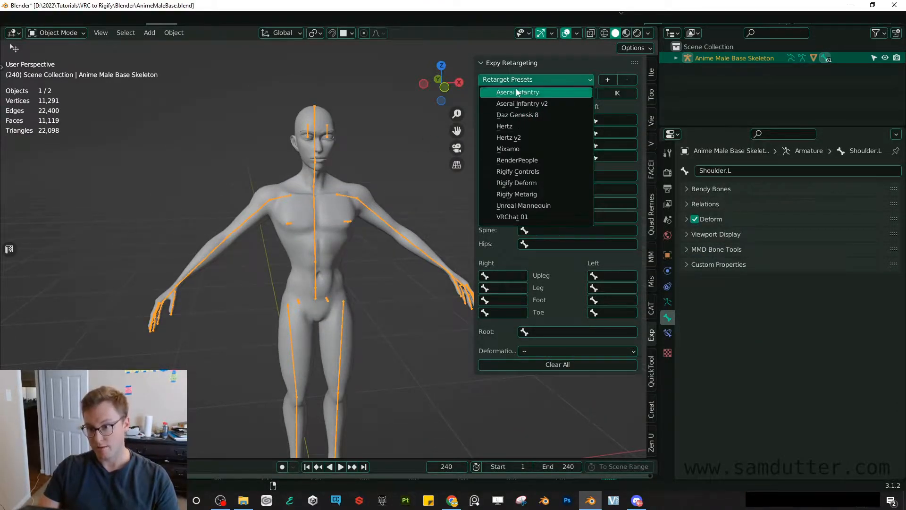
click(512, 217)
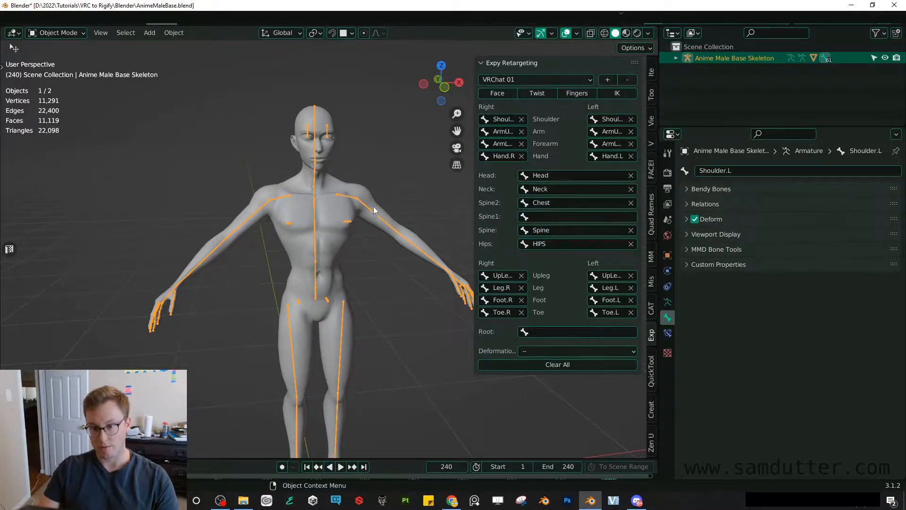
drag(473, 220, 378, 227)
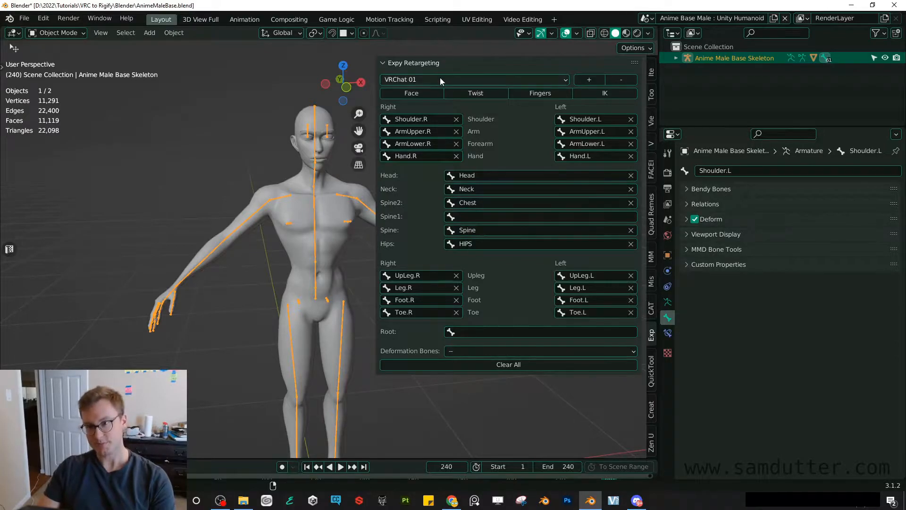
click(412, 93)
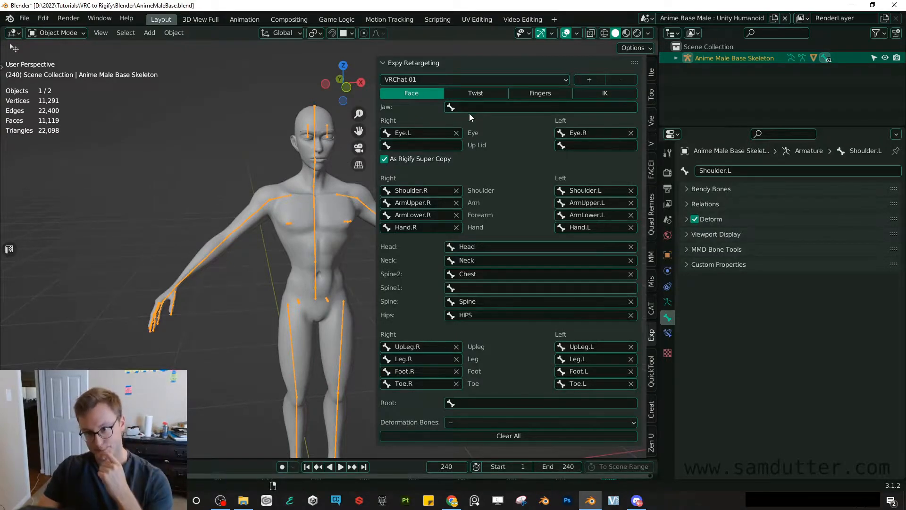
click(550, 97)
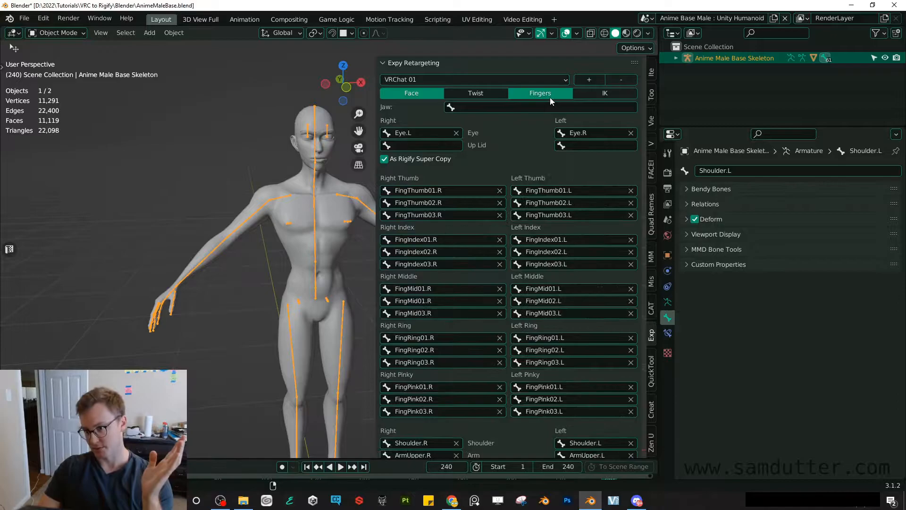
scroll(506, 155, down, 1)
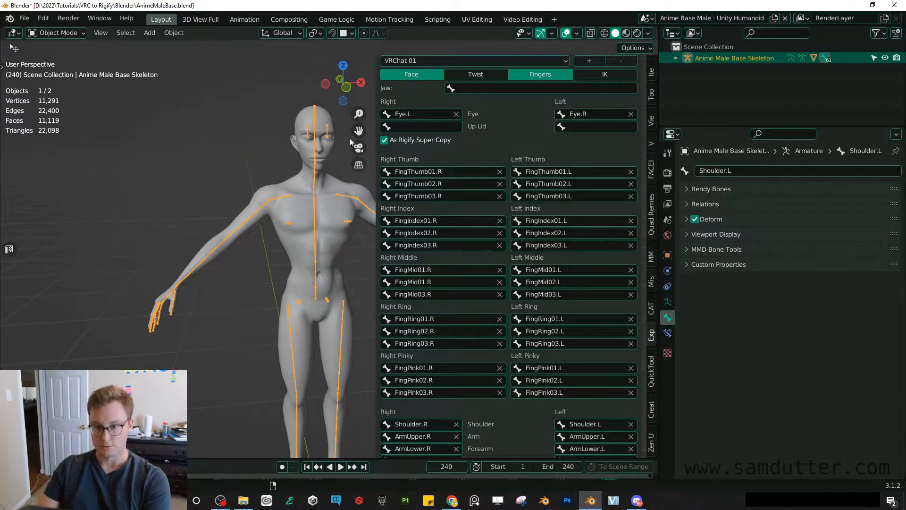
- Reassign the right thumb's first bone to FingThumb01.R
click(499, 172)
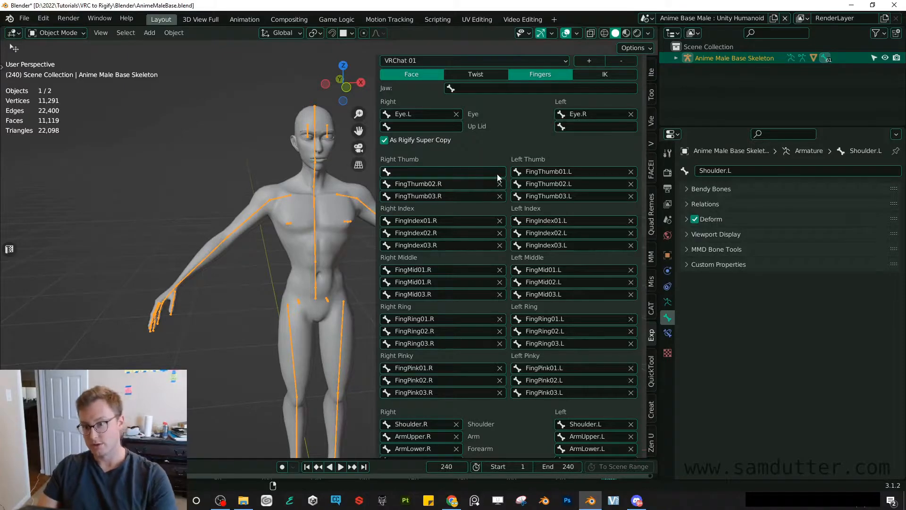
click(446, 172)
text(fing)
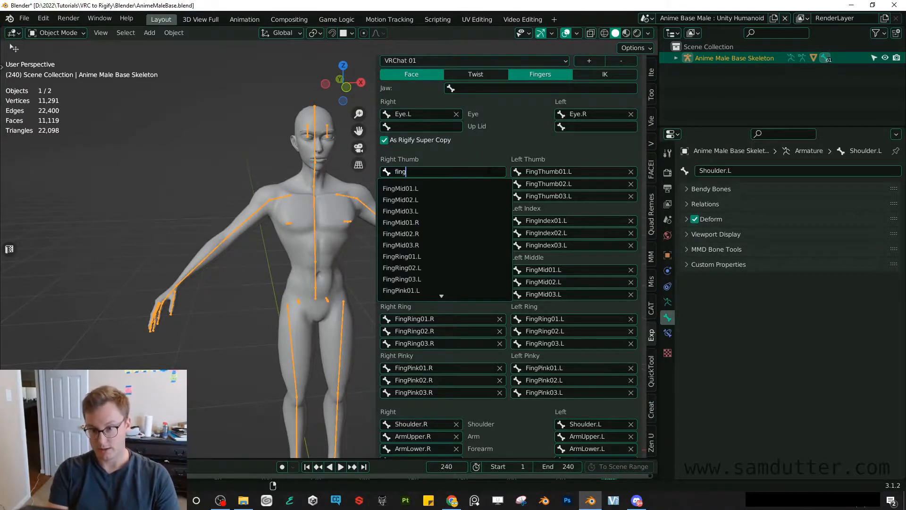
text(thum)
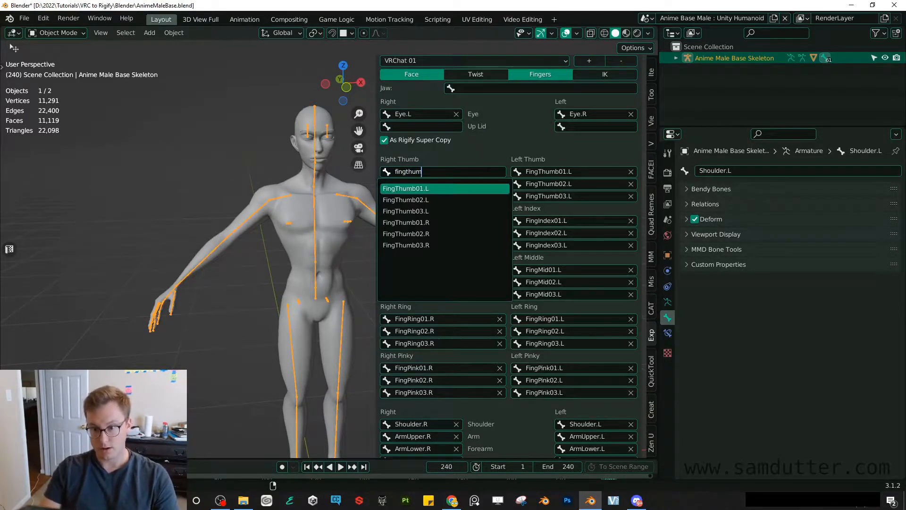
key(Down)
key(Down)
key(Down)
key(Return)
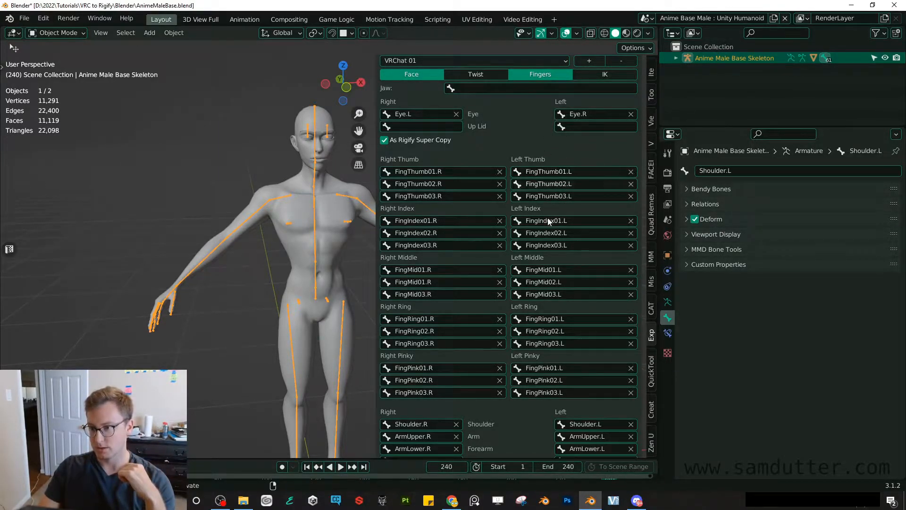
scroll(509, 212, up, 1)
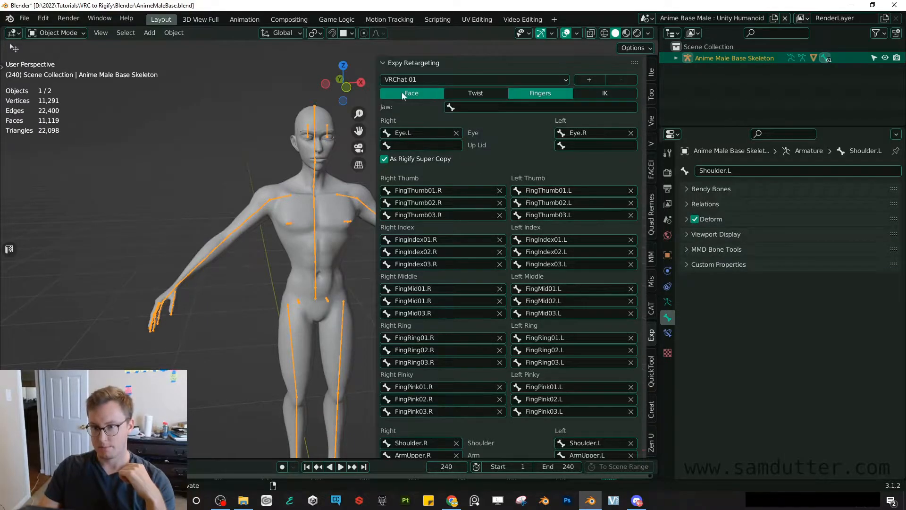
click(410, 93)
click(540, 93)
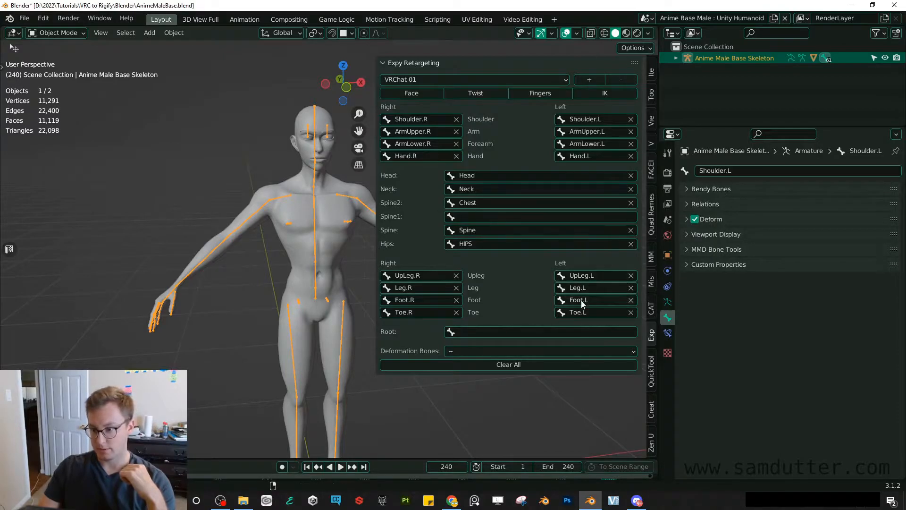
click(525, 364)
click(262, 166)
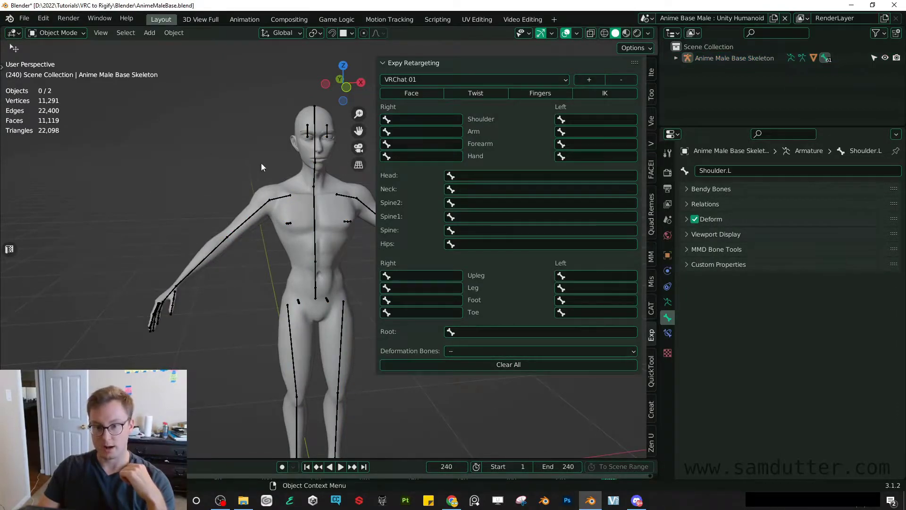
click(279, 202)
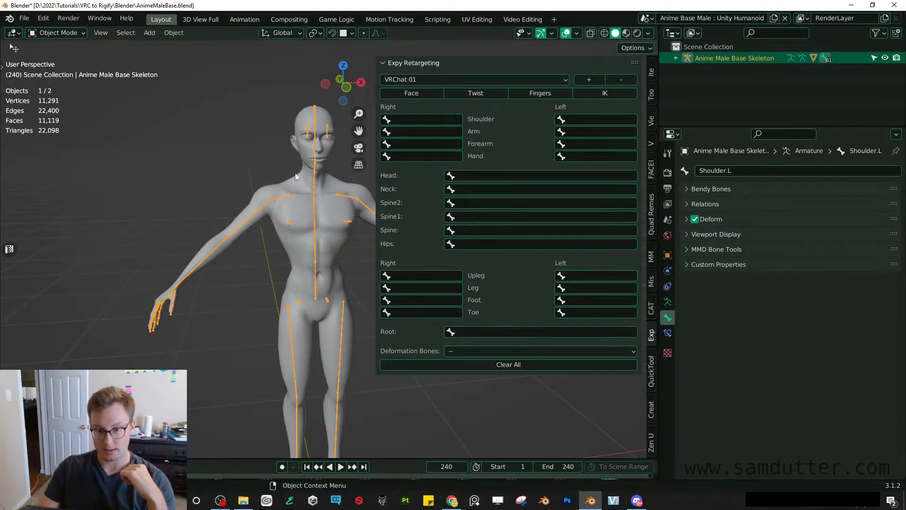
click(522, 83)
click(446, 217)
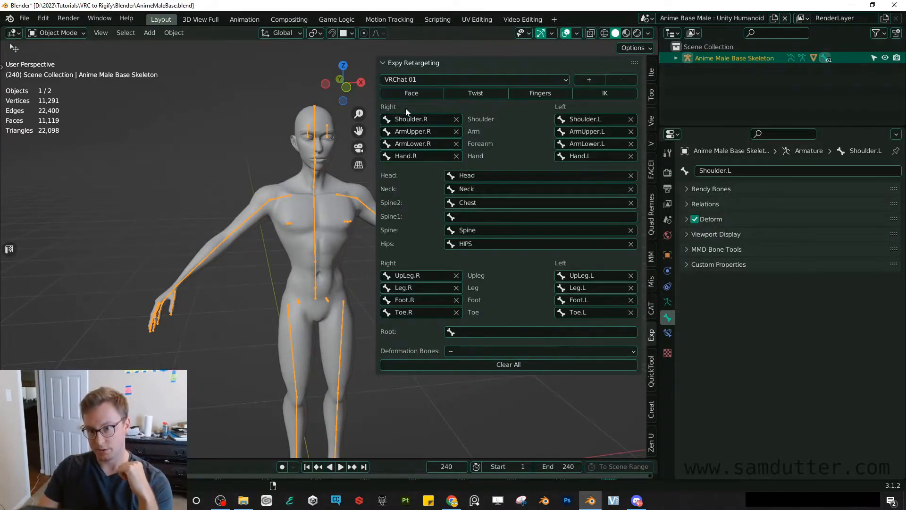
click(410, 92)
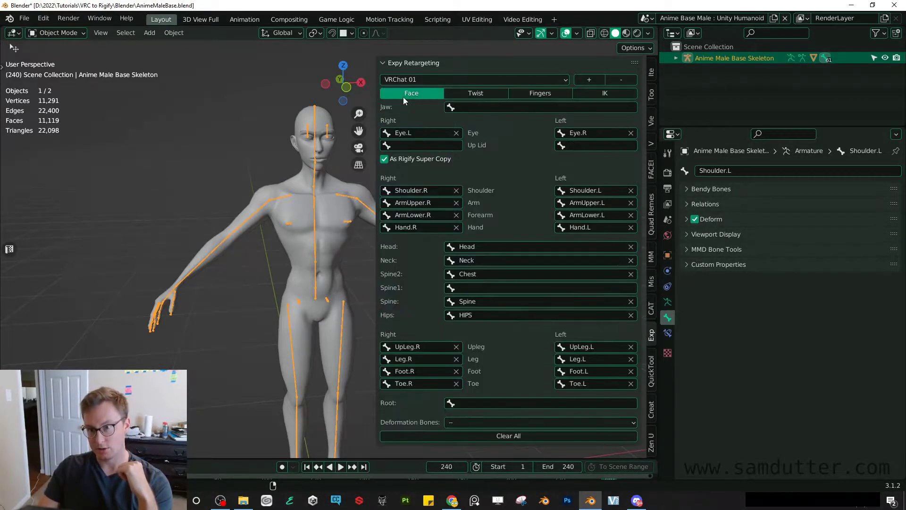
click(545, 94)
scroll(425, 283, down, 3)
scroll(440, 248, down, 3)
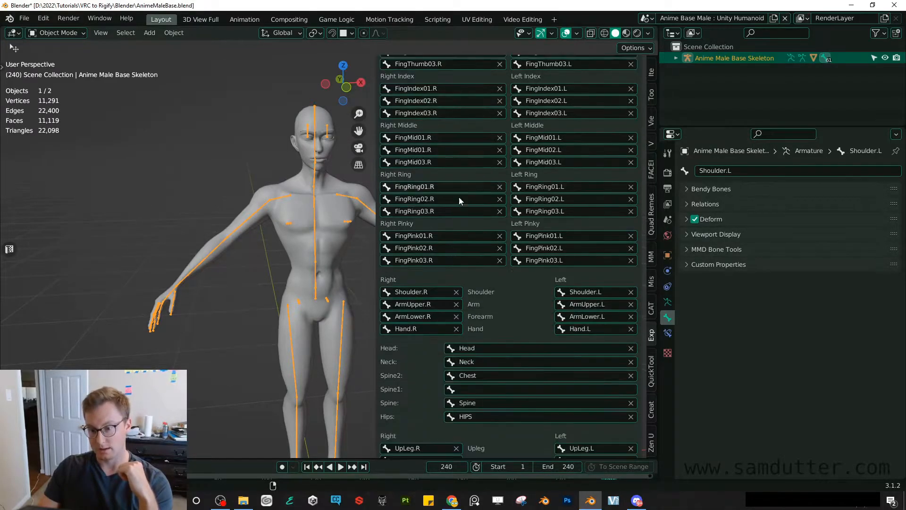
scroll(462, 226, down, 3)
scroll(508, 371, up, 3)
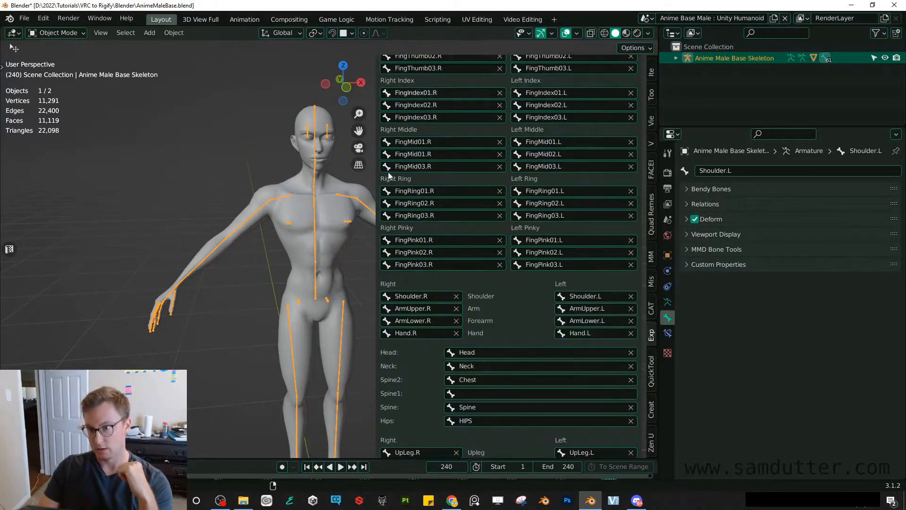
scroll(495, 213, up, 5)
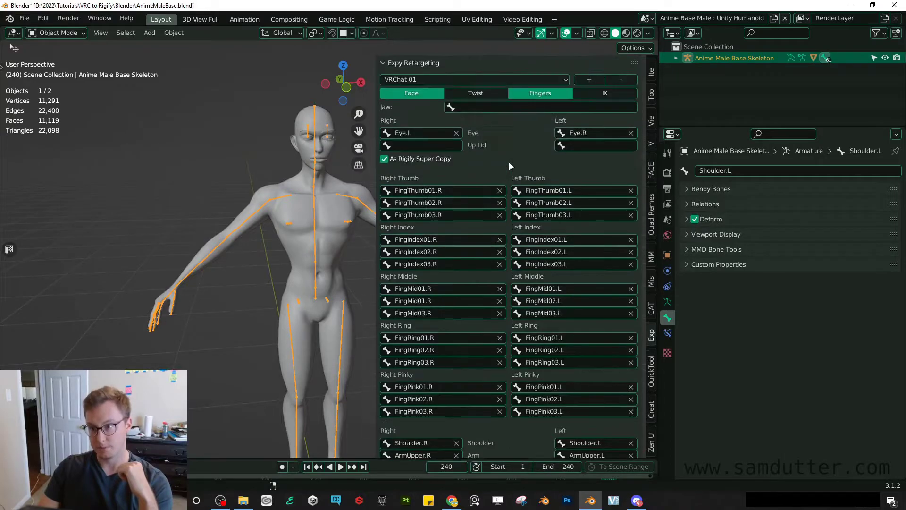
- Save the current bone mapping as a new retarget preset named VRChat 02
click(591, 82)
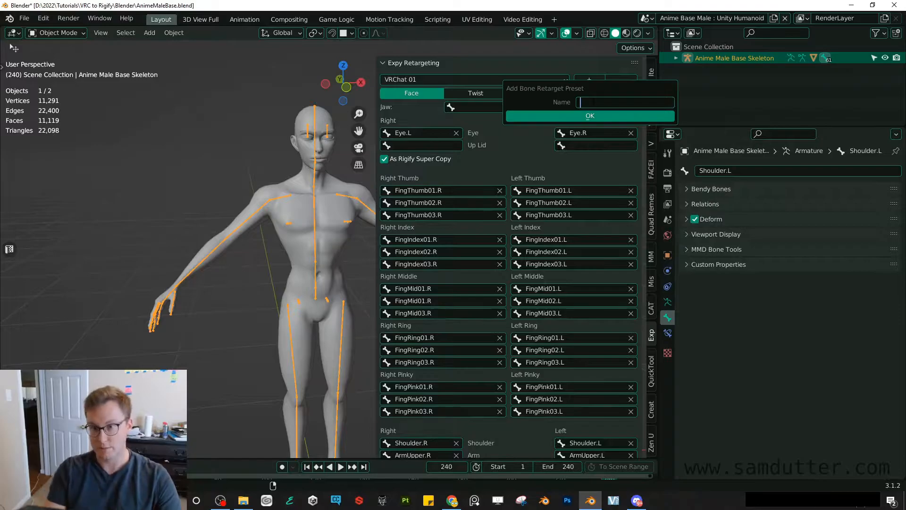
text(Vrch)
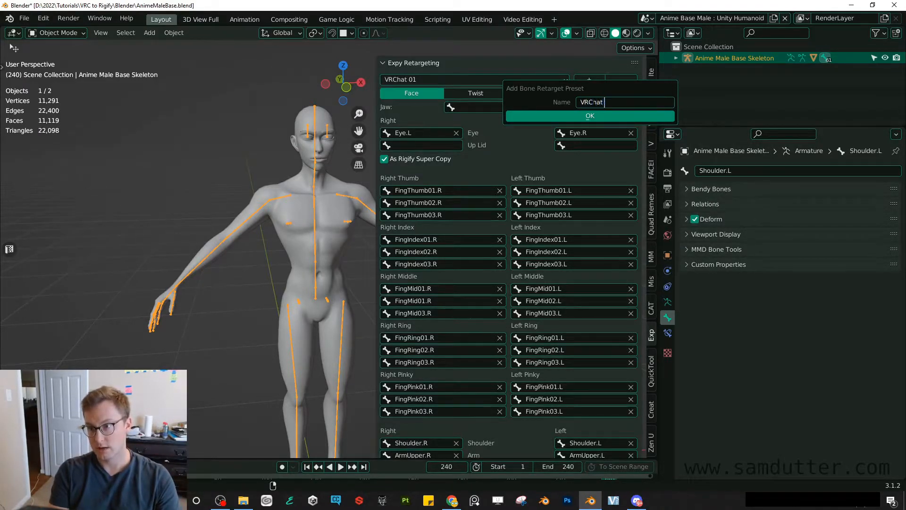
text(02)
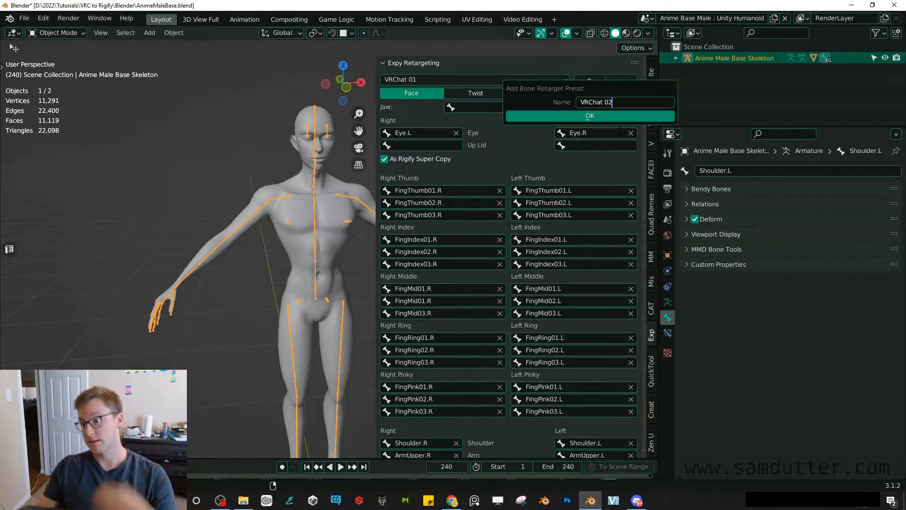
click(615, 116)
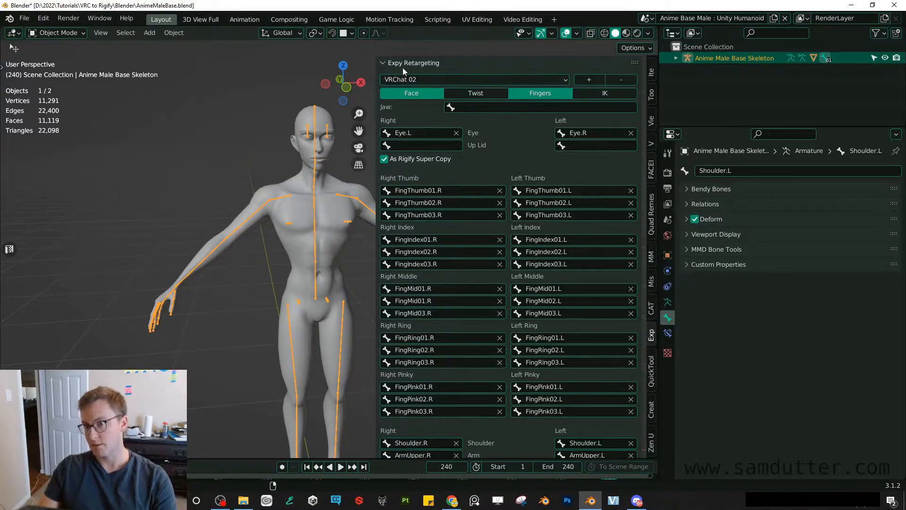
- Narrow the retargeting panel and put the avatar skeleton into Pose Mode, framing the whole skeleton
drag(375, 65, 547, 66)
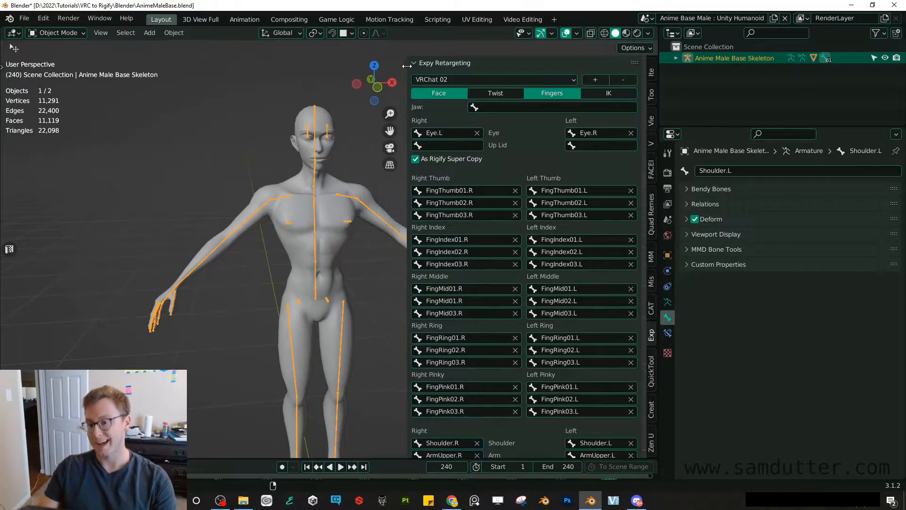
scroll(370, 177, down, 3)
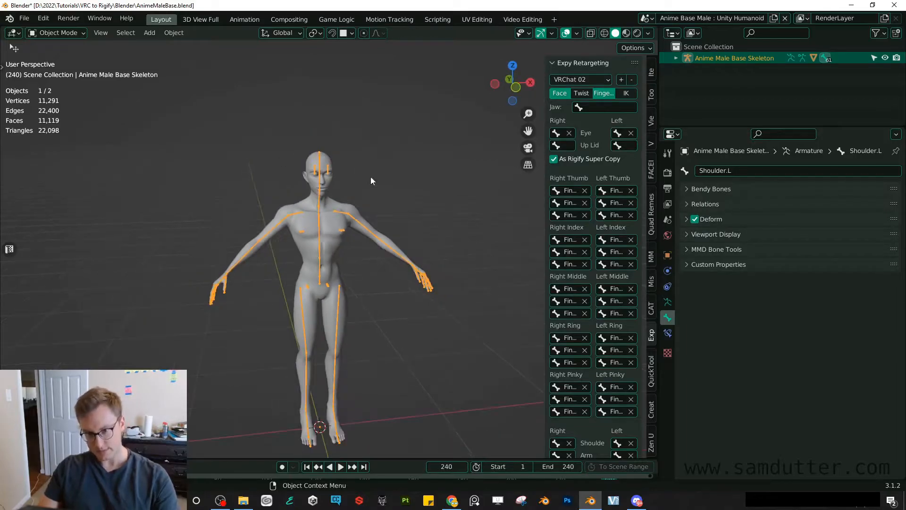
scroll(270, 244, up, 3)
middle_drag(270, 244, 283, 213)
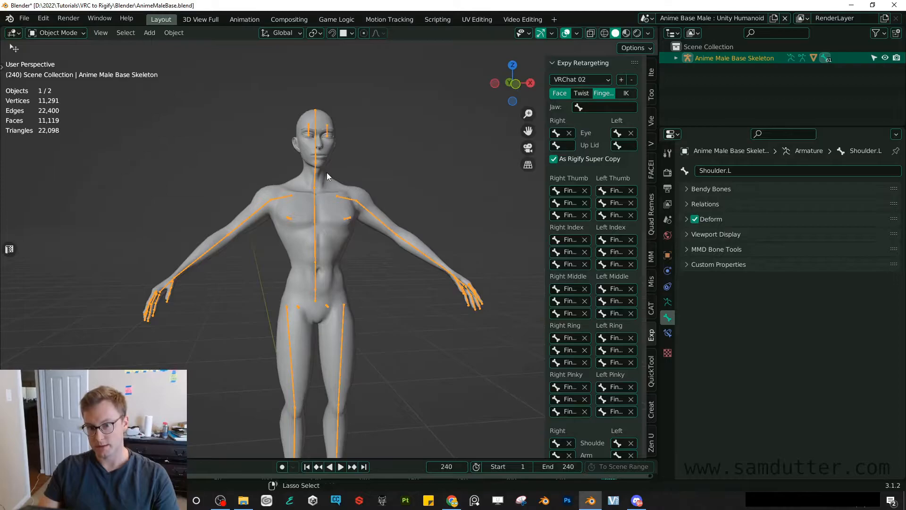
key(ctrl+Tab)
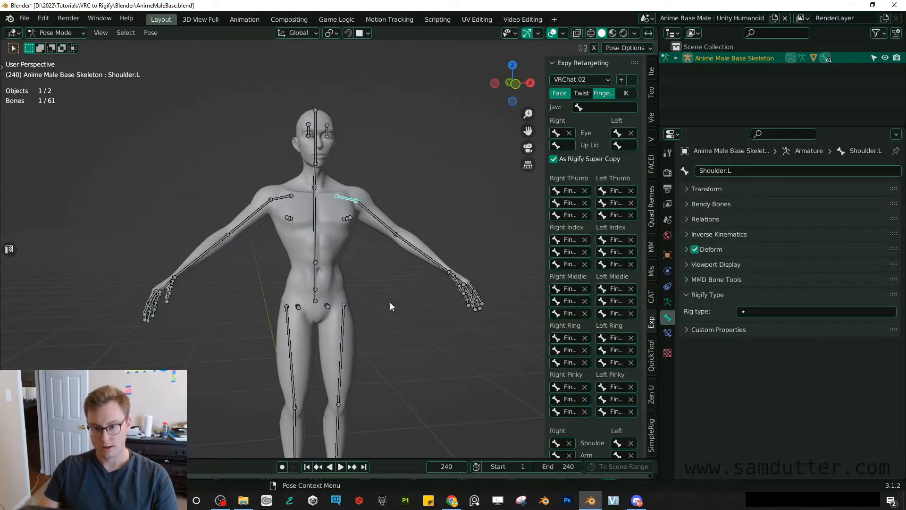
scroll(204, 208, down, 2)
mouse_move(254, 208)
middle_down()
mouse_move(329, 240)
mouse_move(361, 236)
middle_up()
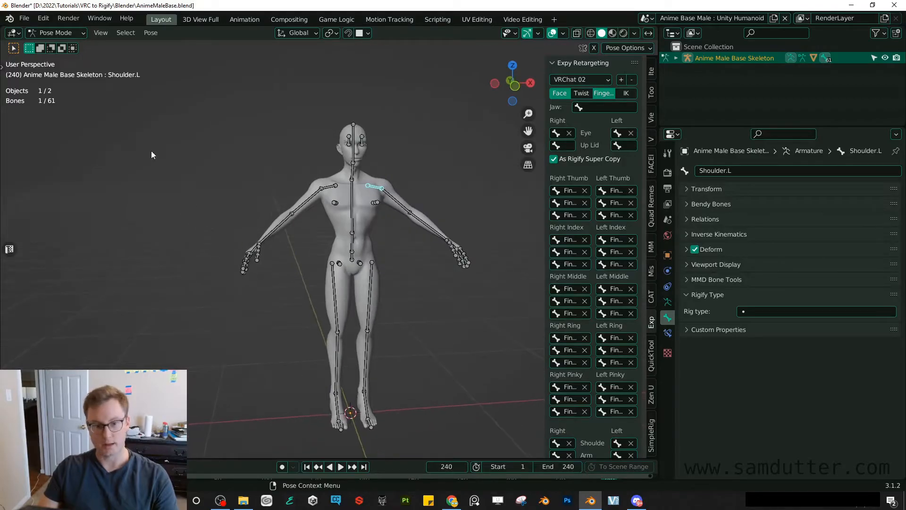
- Run Expy Kit's Extract Metarig on the skeleton with Rig Type set to Vrchat_02
right_click(113, 150)
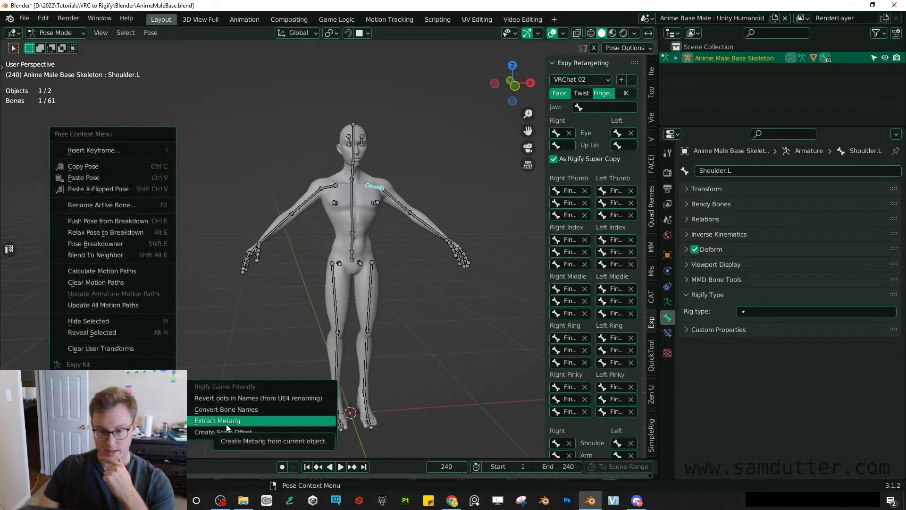
click(217, 420)
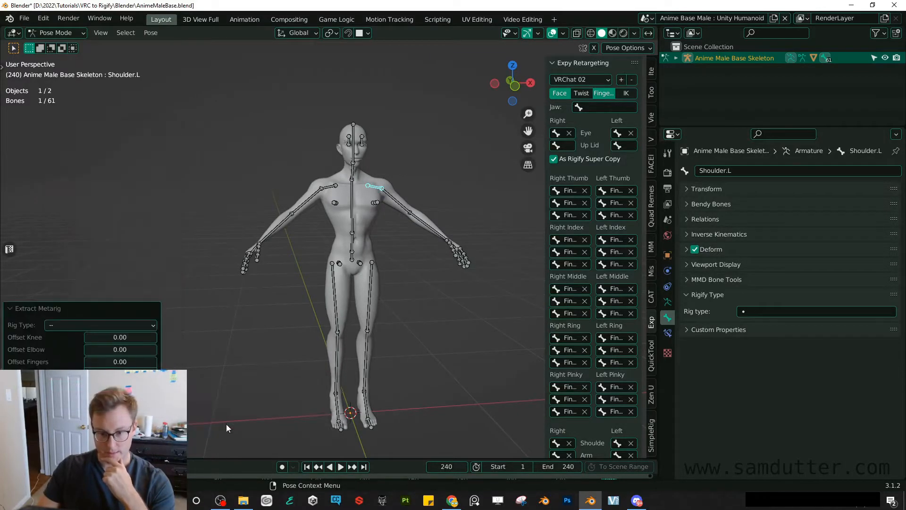
click(99, 324)
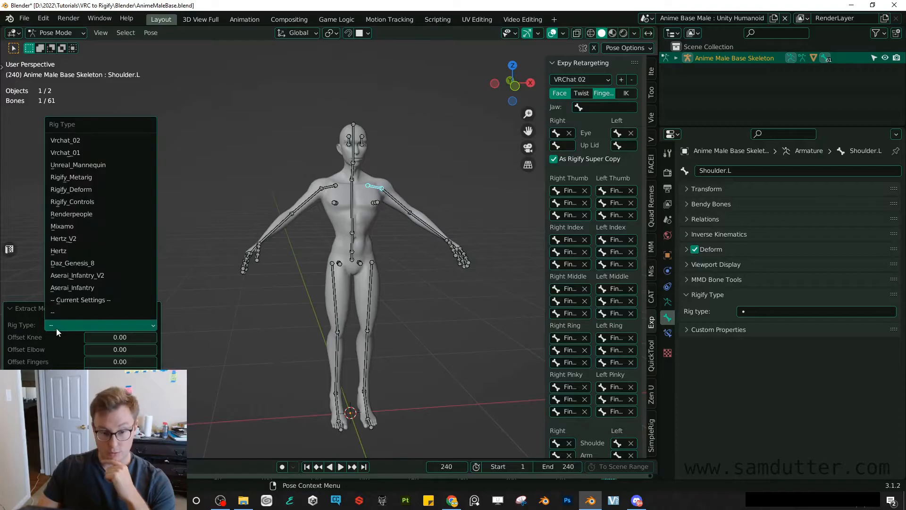
click(86, 143)
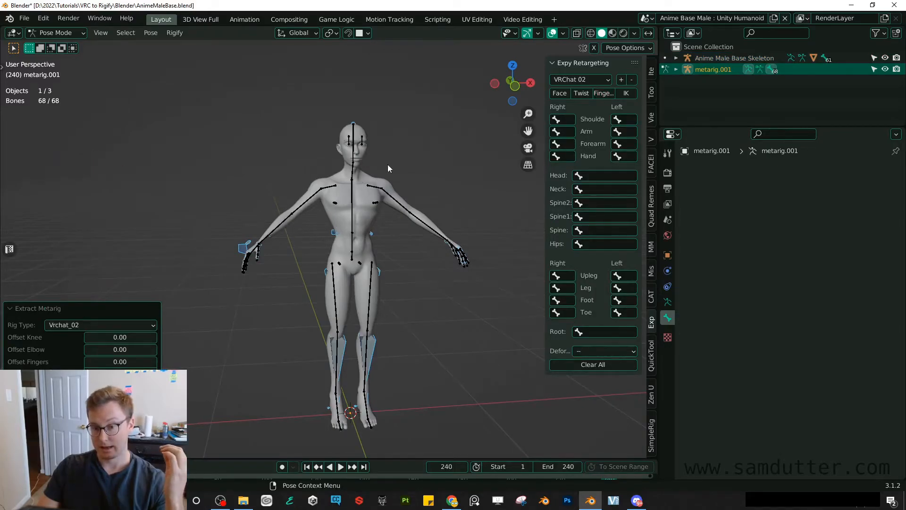
mouse_move(369, 210)
middle_down()
mouse_move(464, 239)
mouse_move(371, 243)
middle_up()
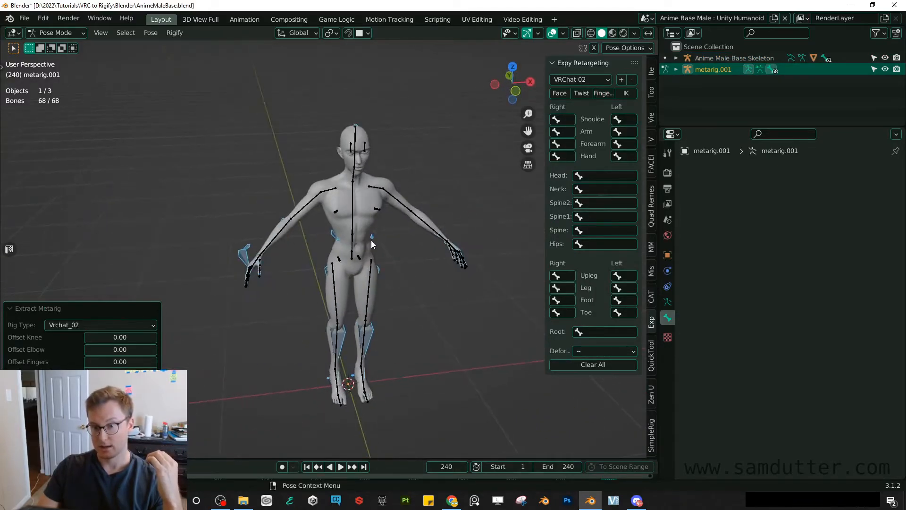
click(94, 325)
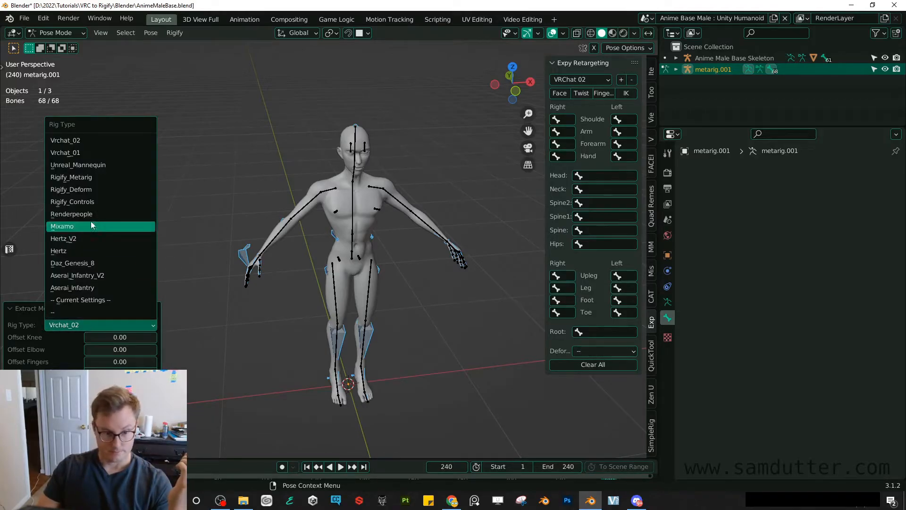
- Re-run Extract Metarig on the skeleton, keeping Vrchat_02 as the rig type
click(393, 227)
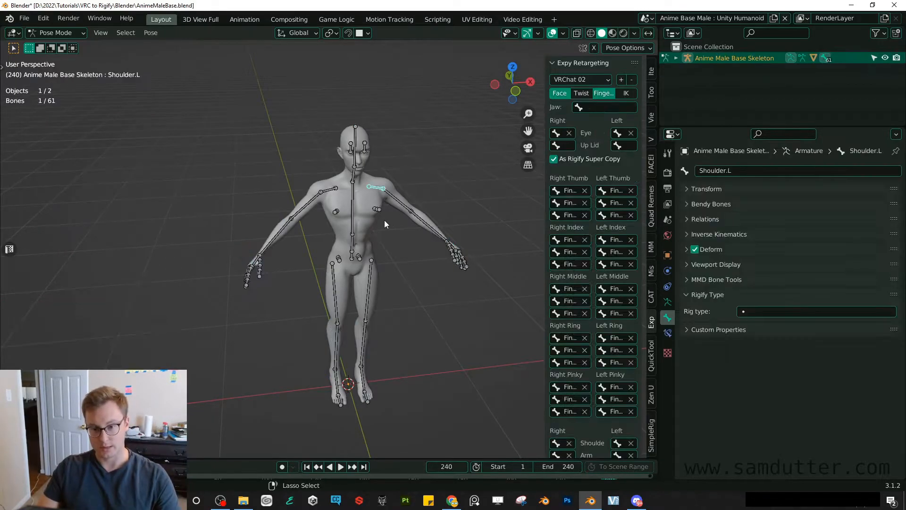
right_click(176, 178)
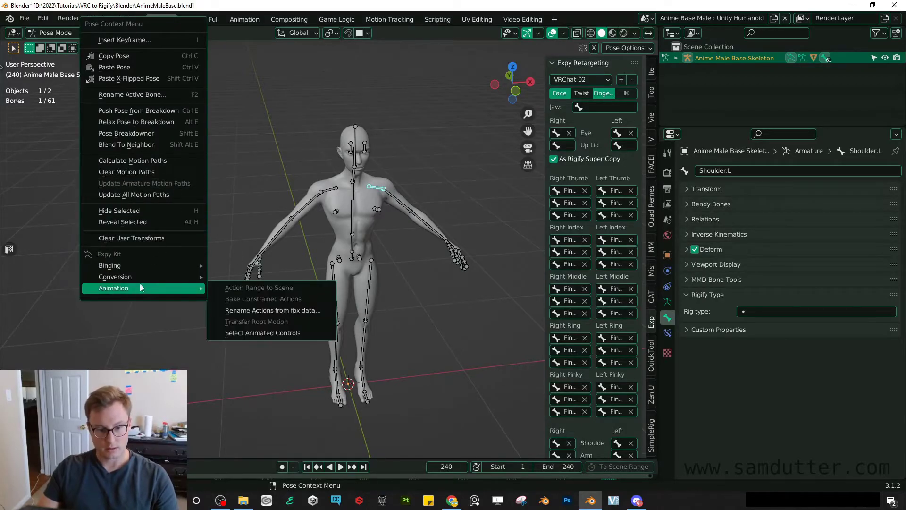
mouse_move(114, 276)
click(258, 312)
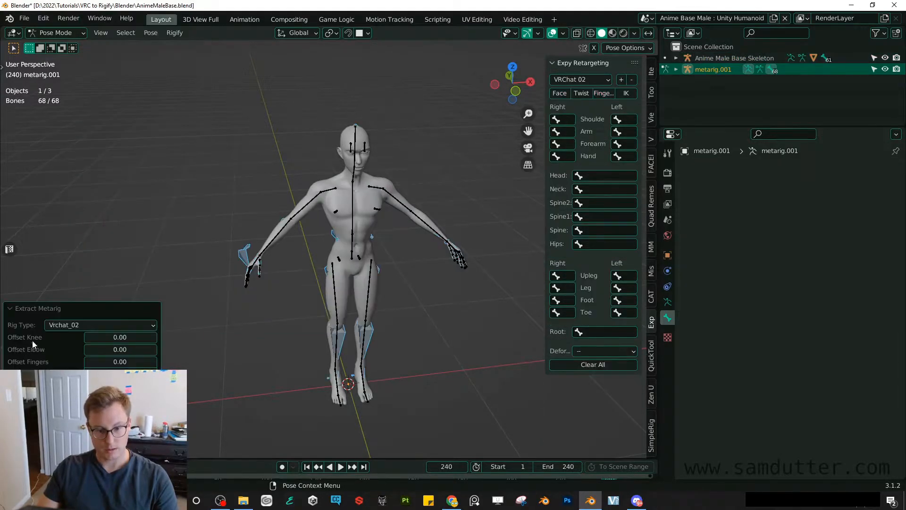
click(60, 326)
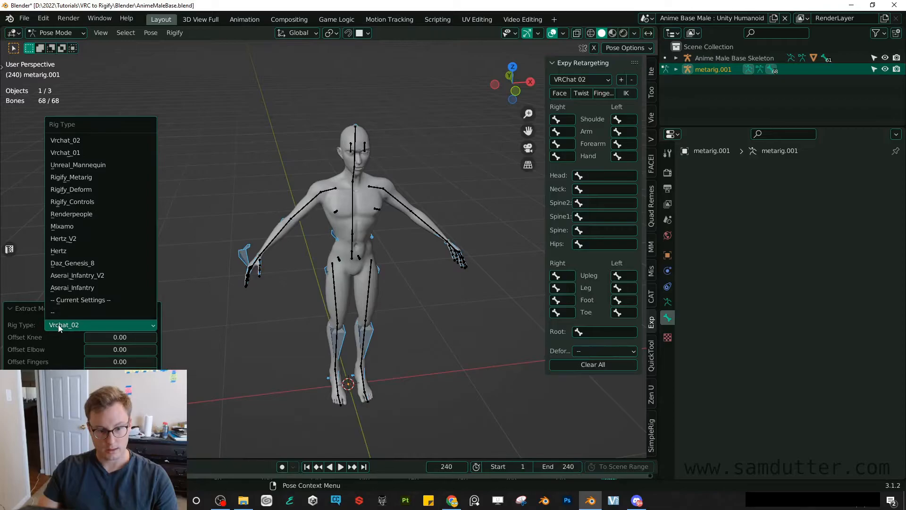
click(81, 144)
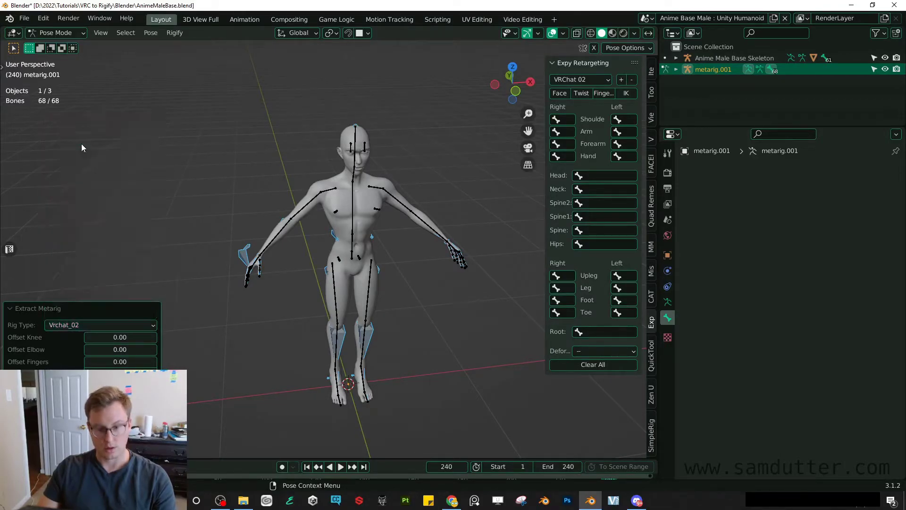
middle_drag(246, 247, 274, 212)
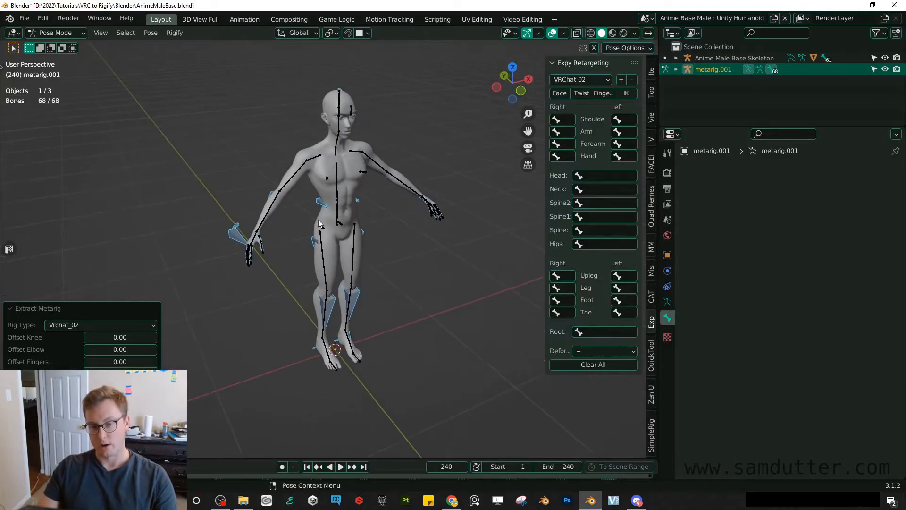
- Collapse the operator panel and isolate metarig.001 in Local View, orbiting to inspect it
click(45, 308)
mouse_move(284, 220)
middle_down()
mouse_move(296, 206)
mouse_move(351, 209)
middle_up()
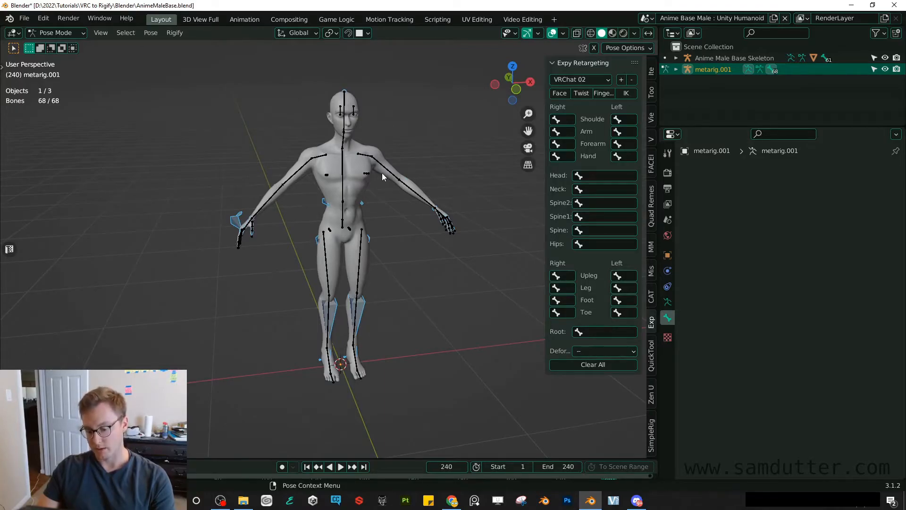
key(KP_Divide)
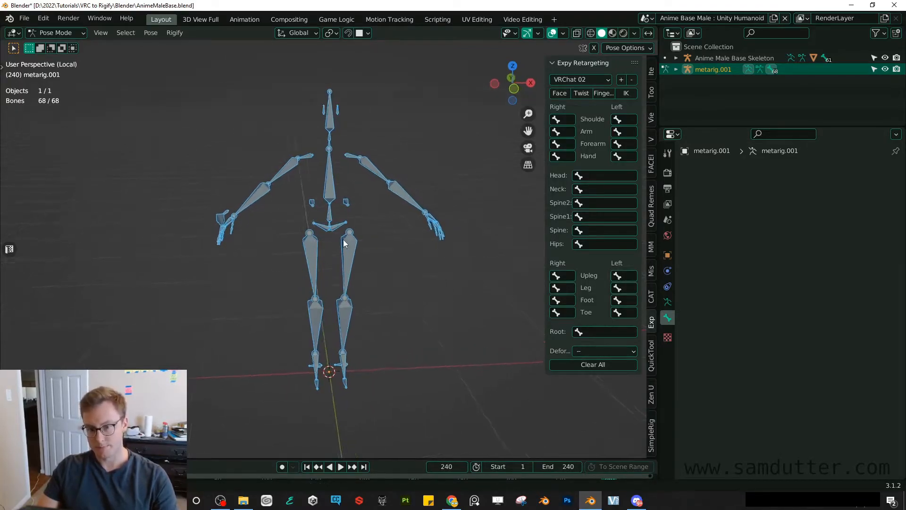
key(KP_1)
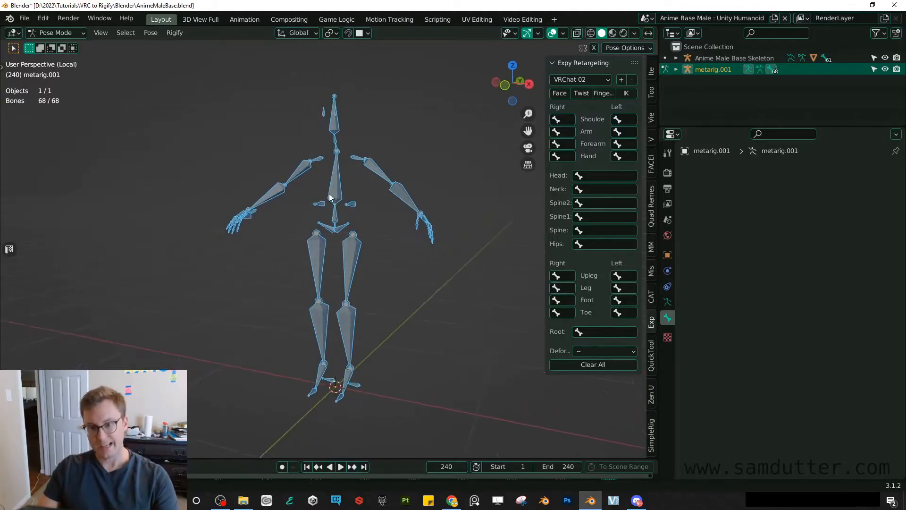
mouse_move(349, 235)
middle_down()
mouse_move(375, 224)
mouse_move(287, 236)
mouse_move(409, 234)
mouse_move(292, 263)
mouse_move(299, 275)
mouse_move(263, 284)
middle_up()
scroll(263, 284, up, 3)
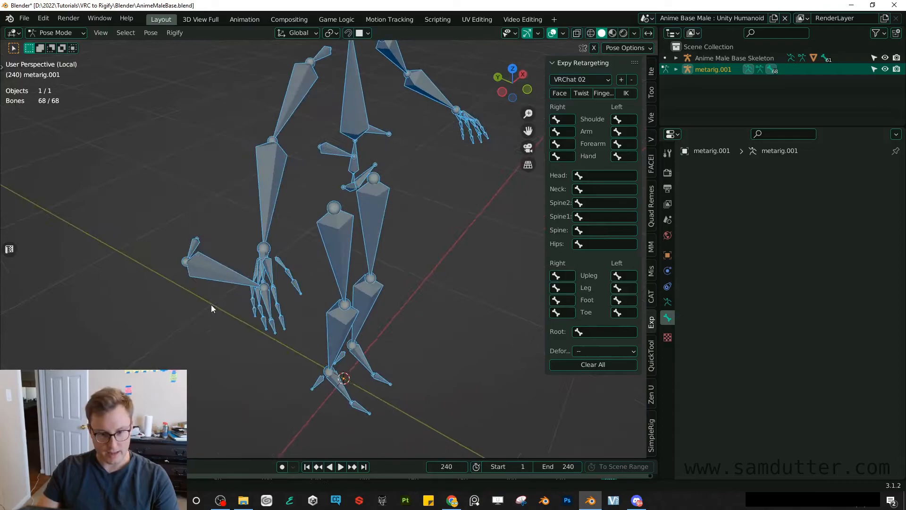
middle_drag(211, 304, 233, 260)
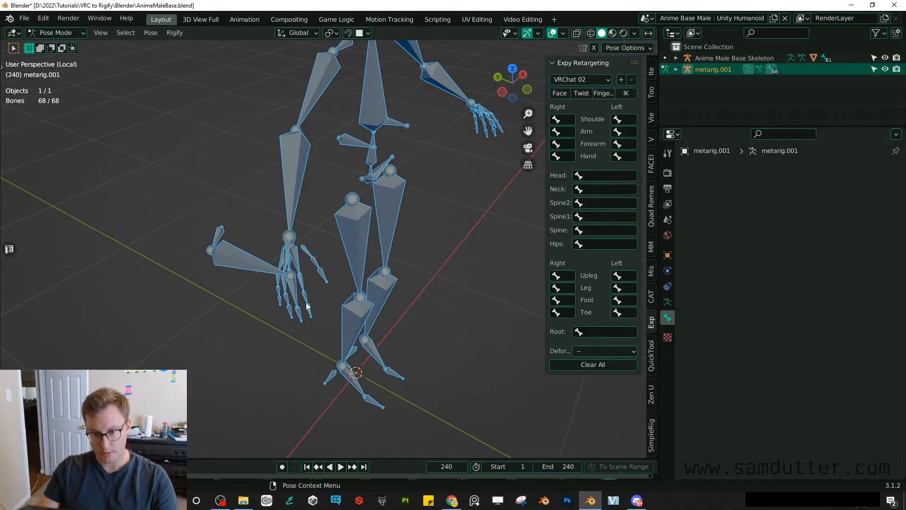
mouse_move(329, 279)
middle_down()
mouse_move(284, 282)
mouse_move(326, 290)
middle_up()
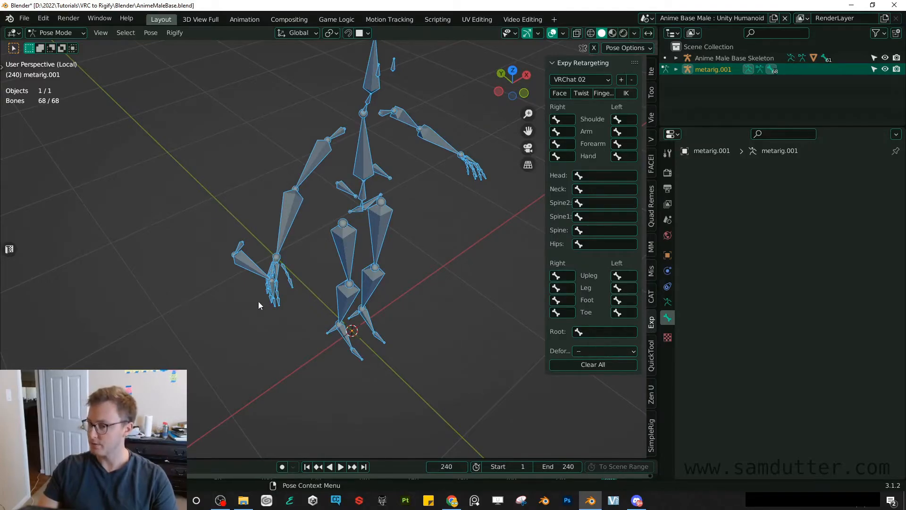
middle_drag(259, 301, 288, 278)
middle_drag(352, 250, 344, 231)
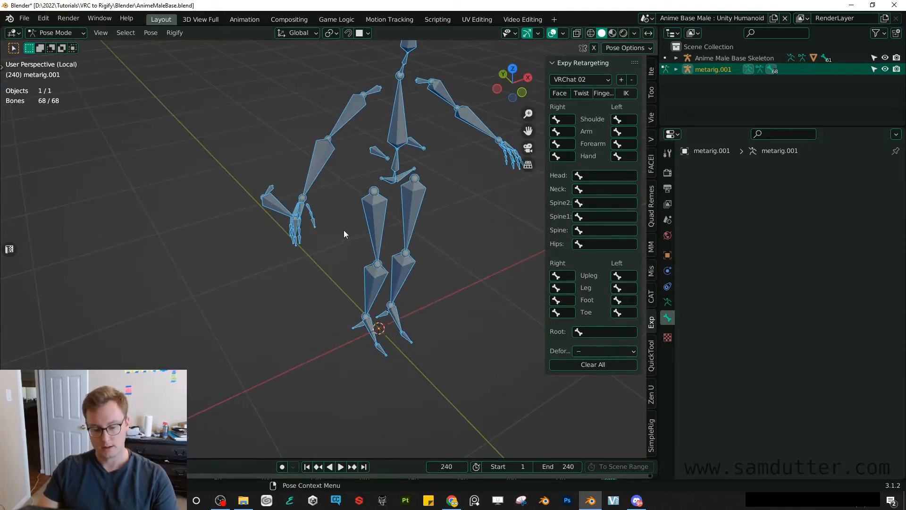
- In Edit Mode, delete the stray palm.02.R and its right middle-finger chain
key(Tab)
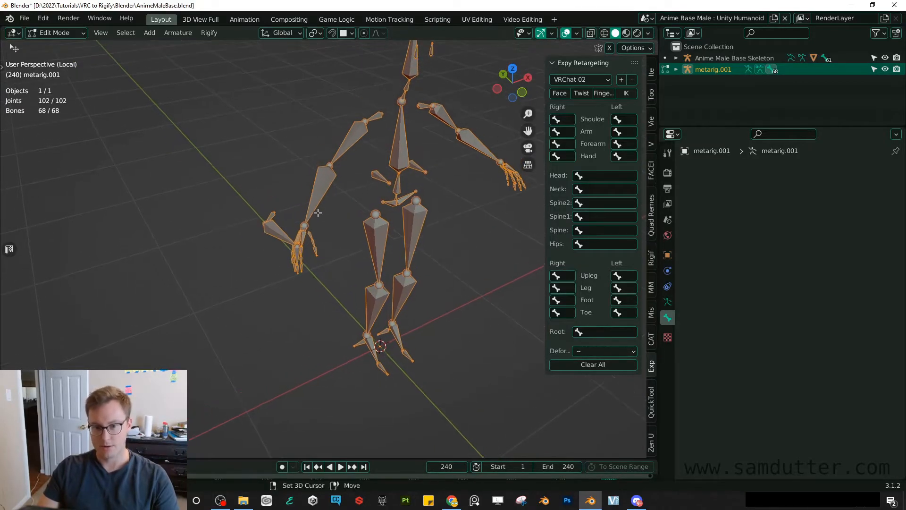
scroll(327, 181, up, 3)
click(203, 184)
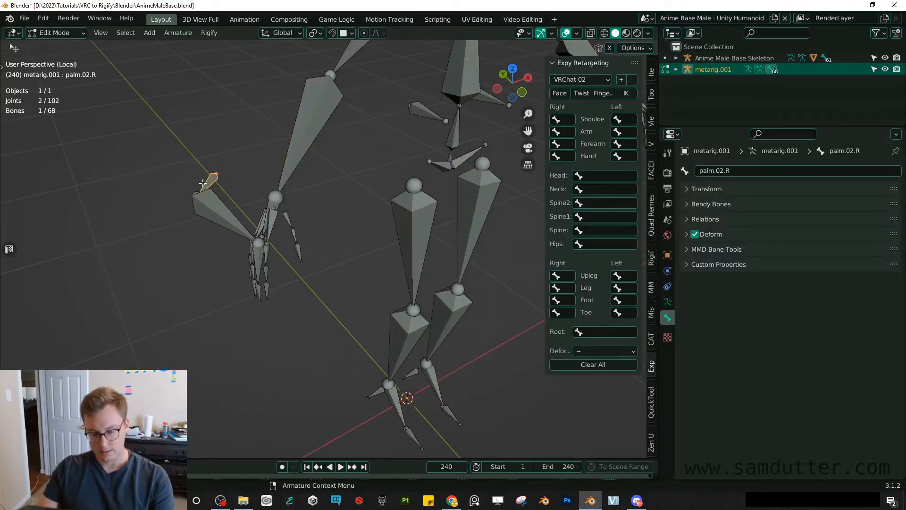
shift+click(207, 203)
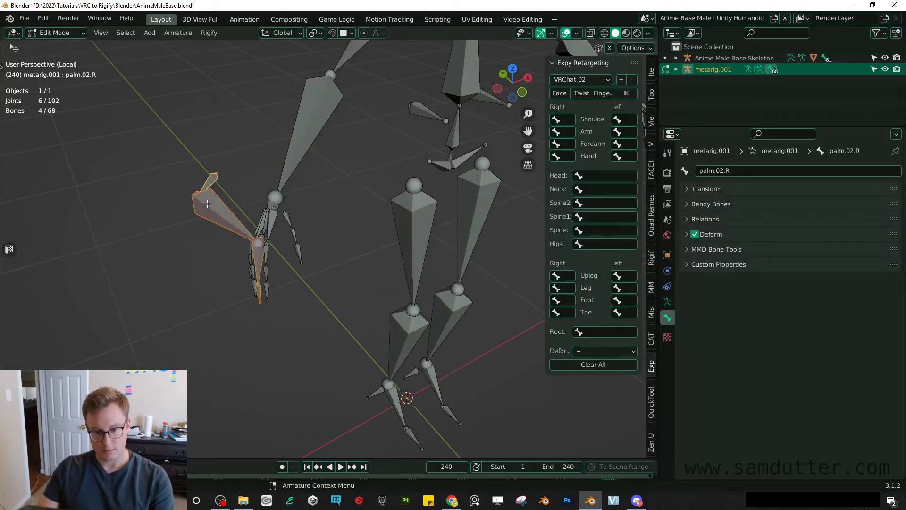
key(x)
click(235, 191)
mouse_move(235, 192)
middle_down()
mouse_move(385, 234)
mouse_move(336, 231)
mouse_move(345, 221)
middle_up()
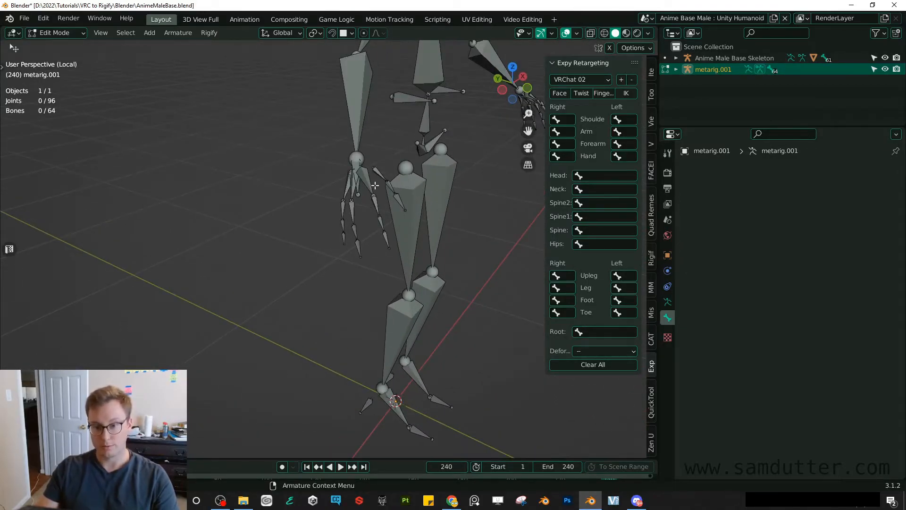
mouse_move(421, 230)
middle_down()
mouse_move(423, 248)
mouse_move(391, 241)
middle_up()
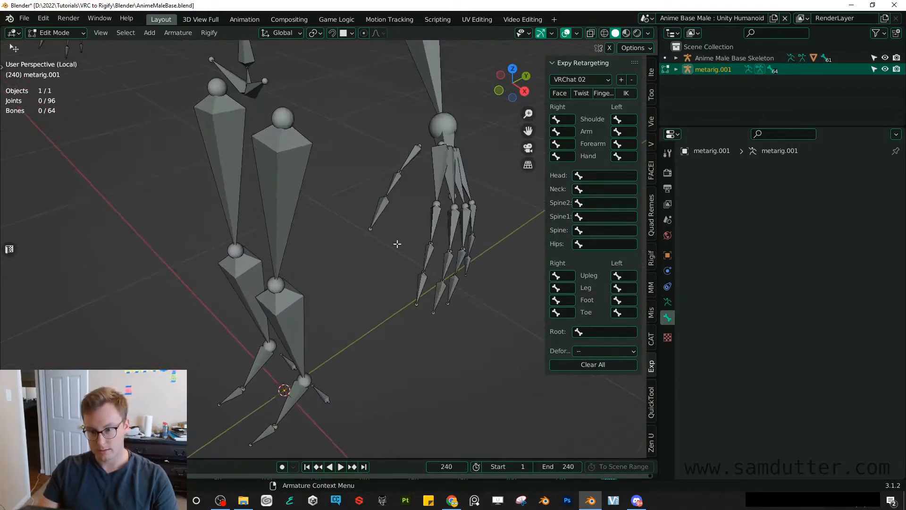
- Symmetrize palm.02.L and the left middle-finger chain to the right hand
click(338, 193)
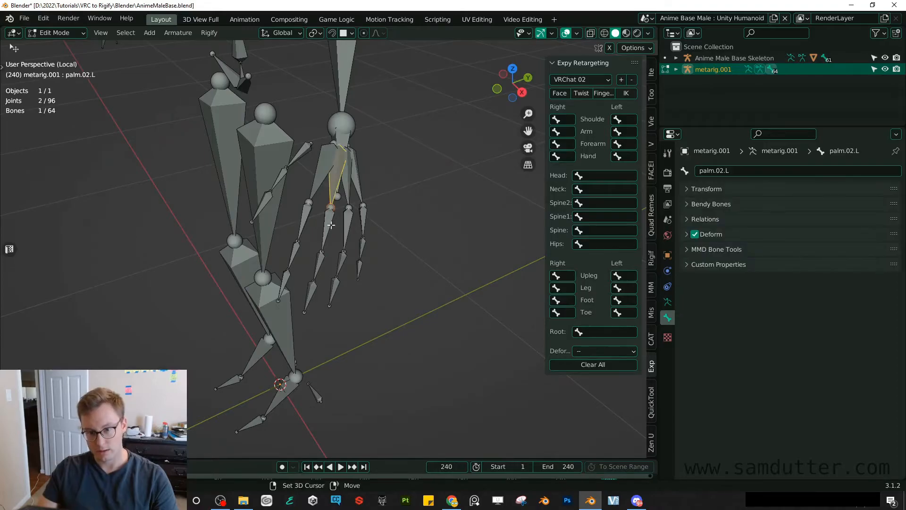
shift+click(330, 225)
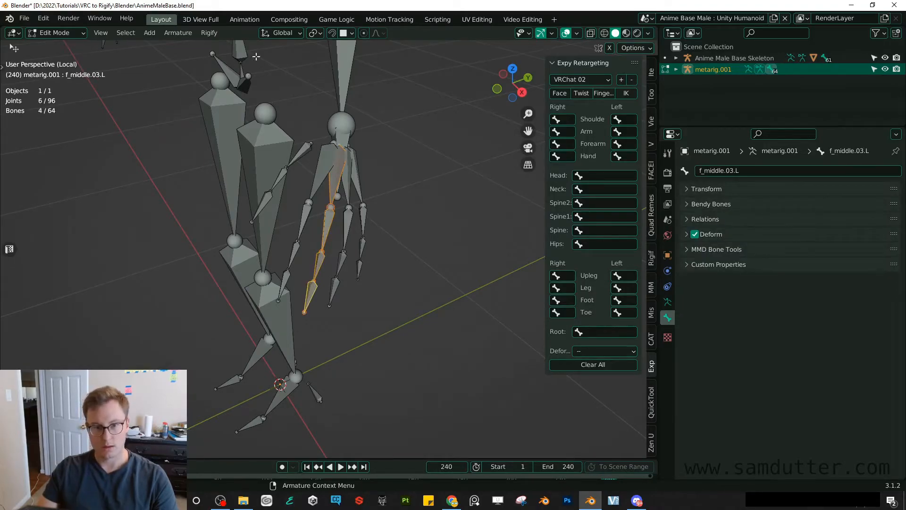
click(178, 32)
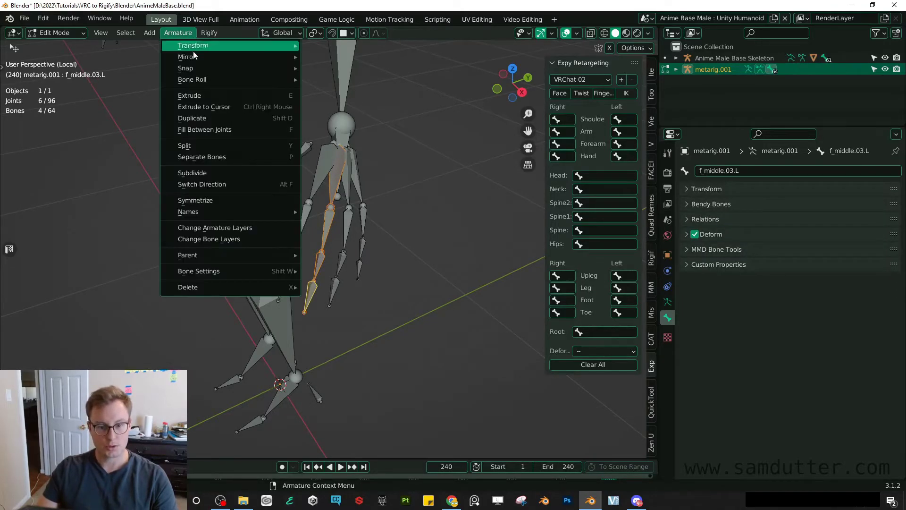
click(205, 200)
scroll(283, 179, down, 3)
middle_drag(284, 179, 263, 246)
scroll(262, 245, up, 3)
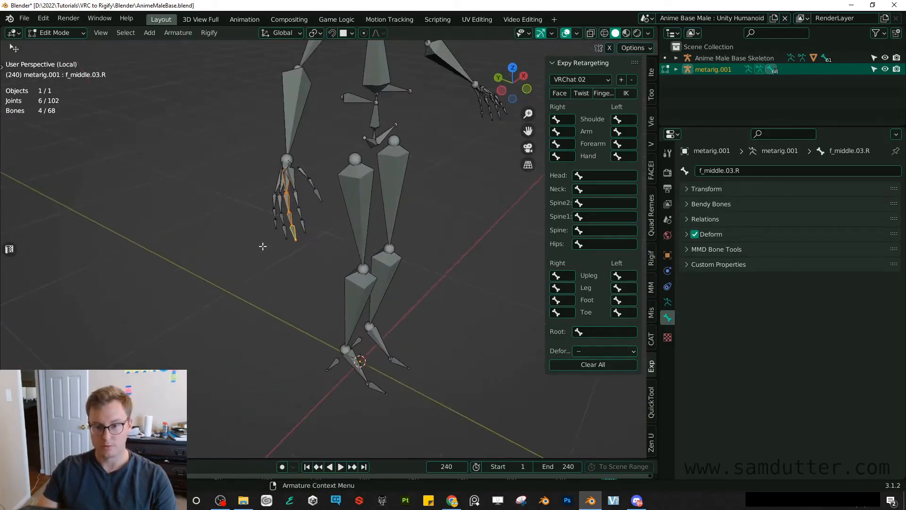
scroll(234, 241, down, 3)
middle_drag(284, 212, 354, 232)
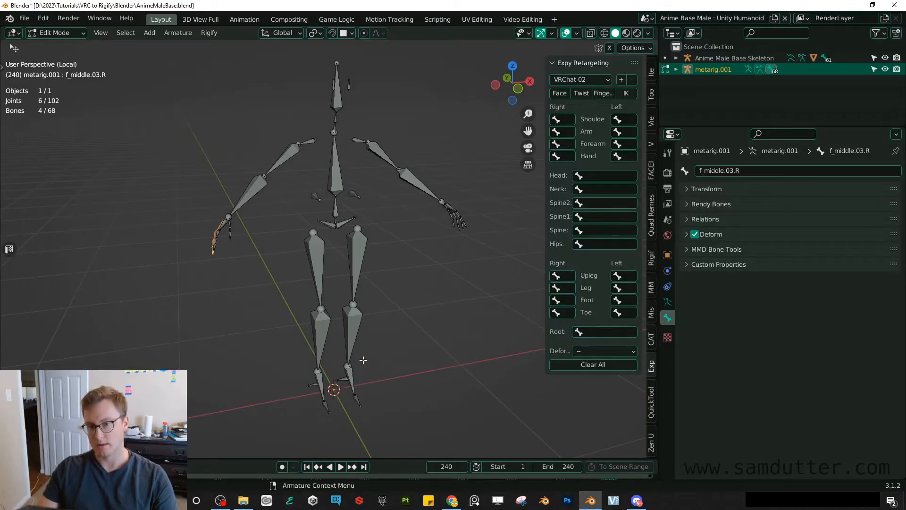
- Leave Local View to compare the metarig against the avatar body from the front
mouse_move(363, 361)
middle_down()
mouse_move(297, 269)
mouse_move(342, 311)
mouse_move(335, 203)
middle_up()
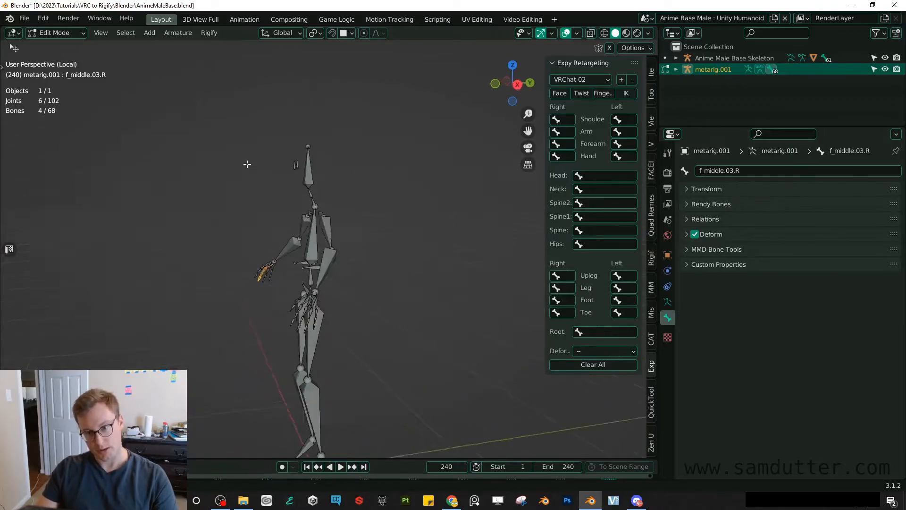
middle_drag(279, 191, 298, 227)
scroll(312, 177, up, 3)
middle_drag(312, 177, 329, 130)
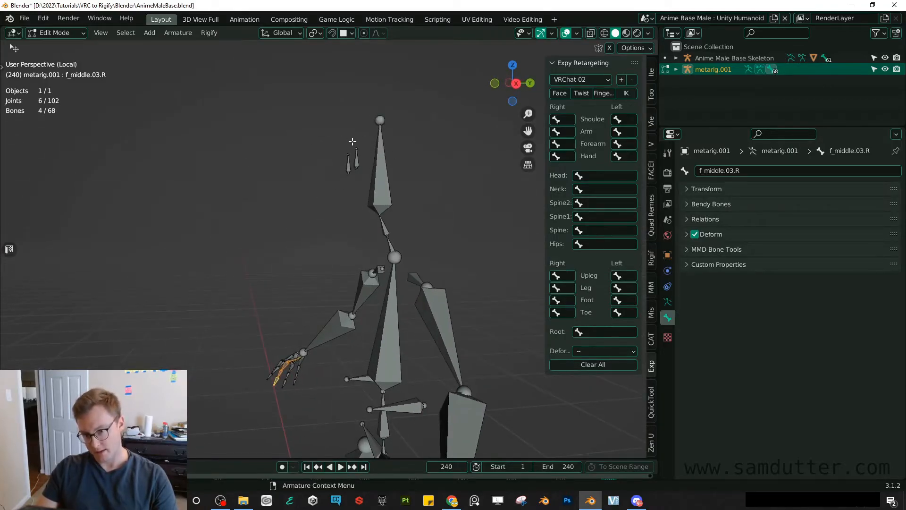
key(KP_Divide)
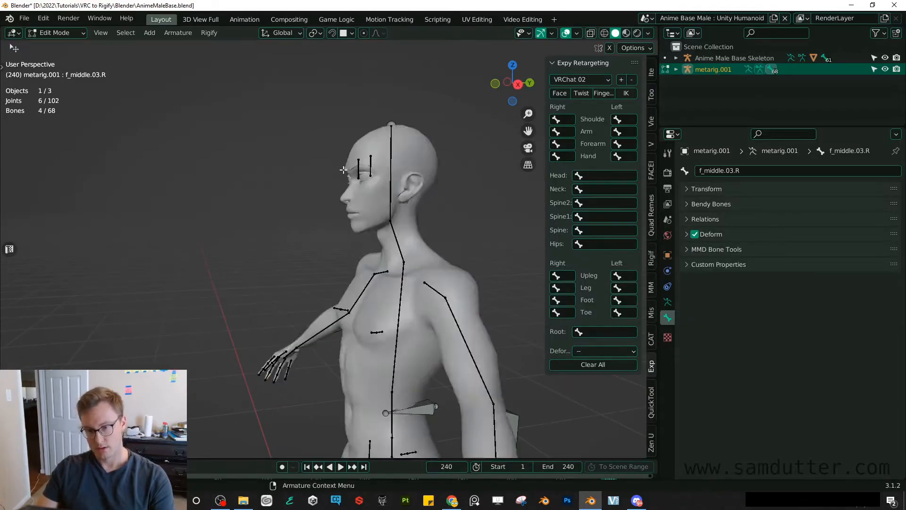
middle_drag(340, 170, 339, 190)
scroll(344, 189, up, 3)
scroll(344, 189, up, 3)
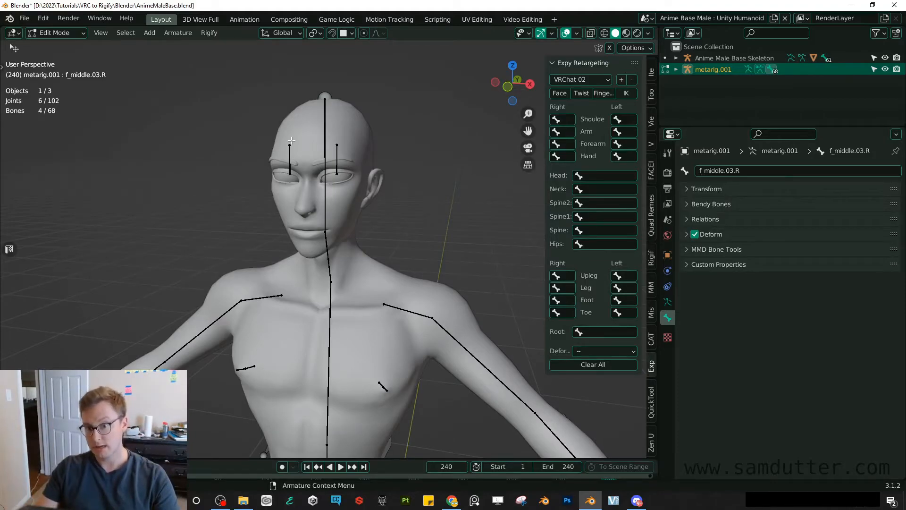
scroll(311, 167, down, 3)
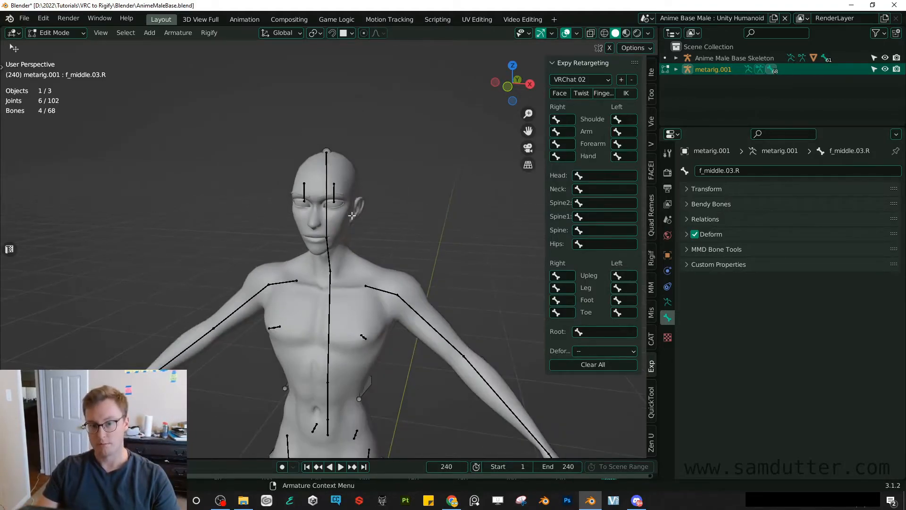
mouse_move(319, 213)
middle_down()
mouse_move(324, 219)
mouse_move(267, 256)
middle_up()
- Put metarig.001 into Pose Mode, isolate it in Local View and view it from the right side
key(ctrl+Tab)
scroll(267, 256, down, 2)
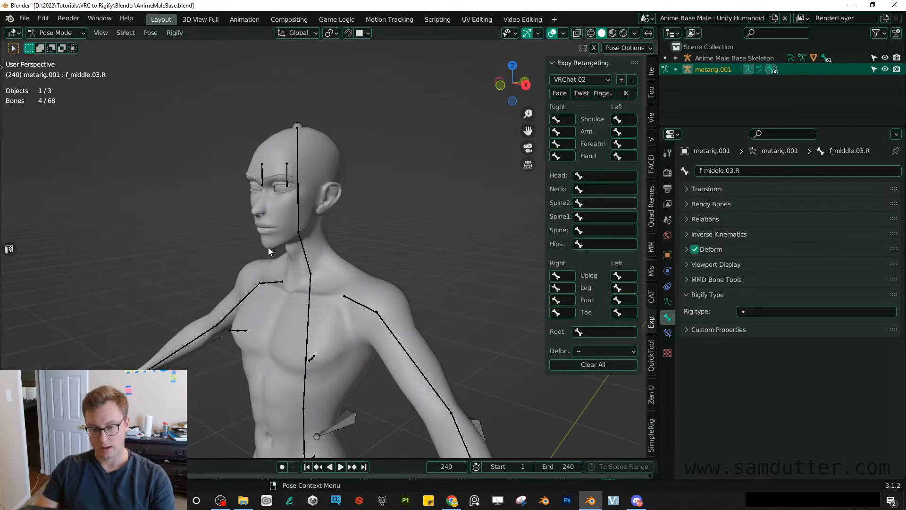
key(KP_Divide)
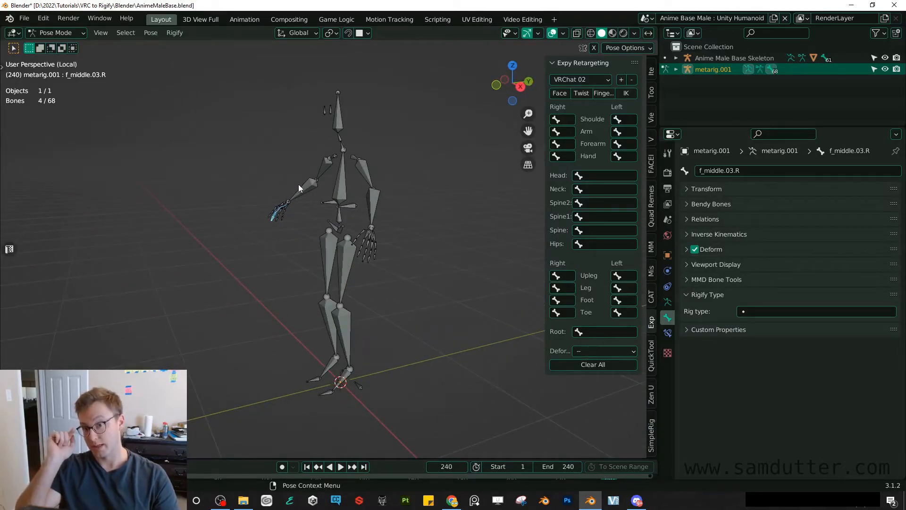
key(KP_3)
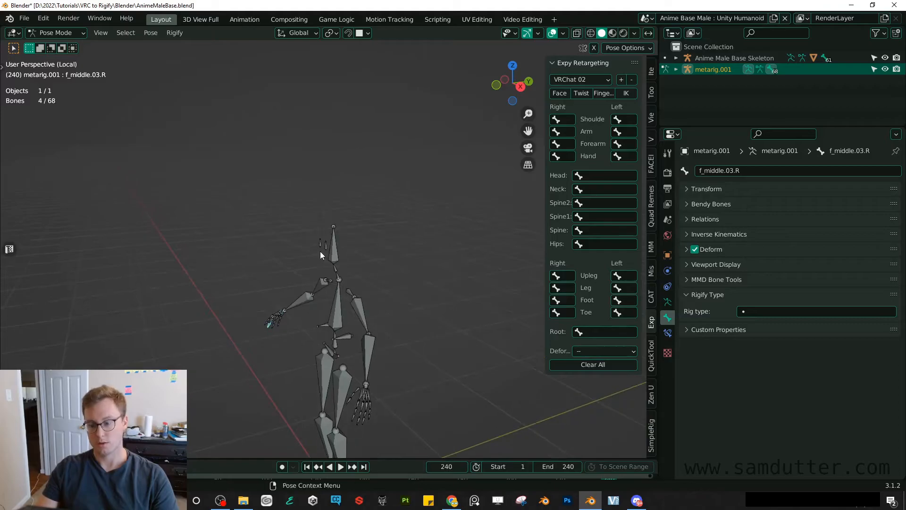
scroll(322, 254, up, 3)
scroll(321, 254, up, 2)
- Select the eye.R bone tail in Edit Mode with X-Axis Mirror enabled, trialling a rotation
click(318, 232)
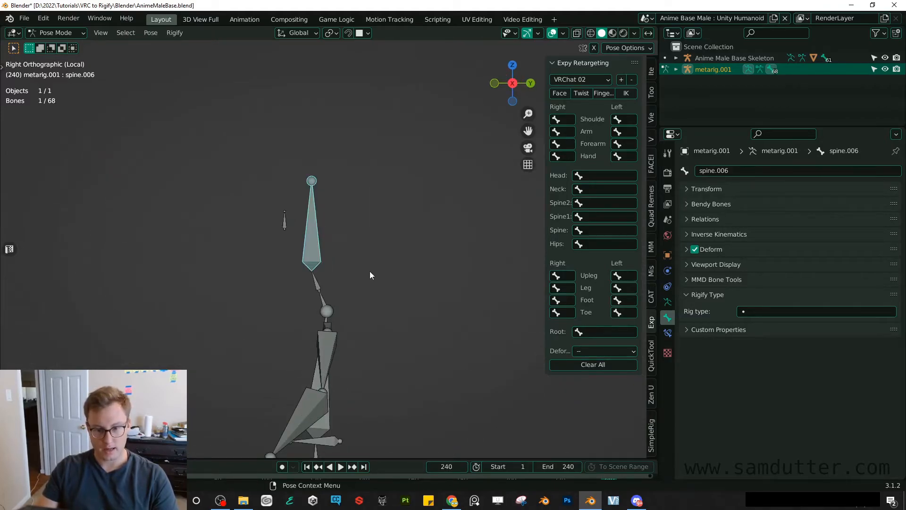
key(Tab)
scroll(348, 244, up, 2)
scroll(348, 242, up, 2)
scroll(369, 224, up, 2)
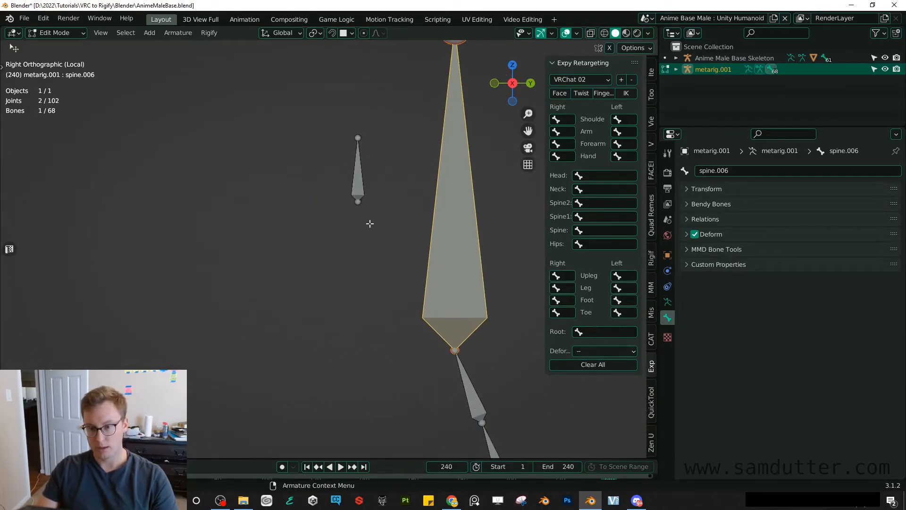
click(358, 206)
scroll(324, 256, up, 2)
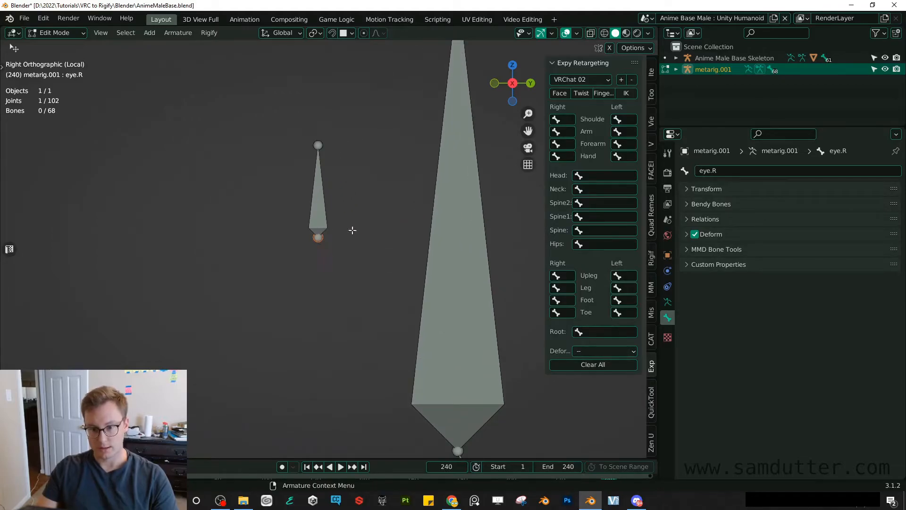
click(608, 48)
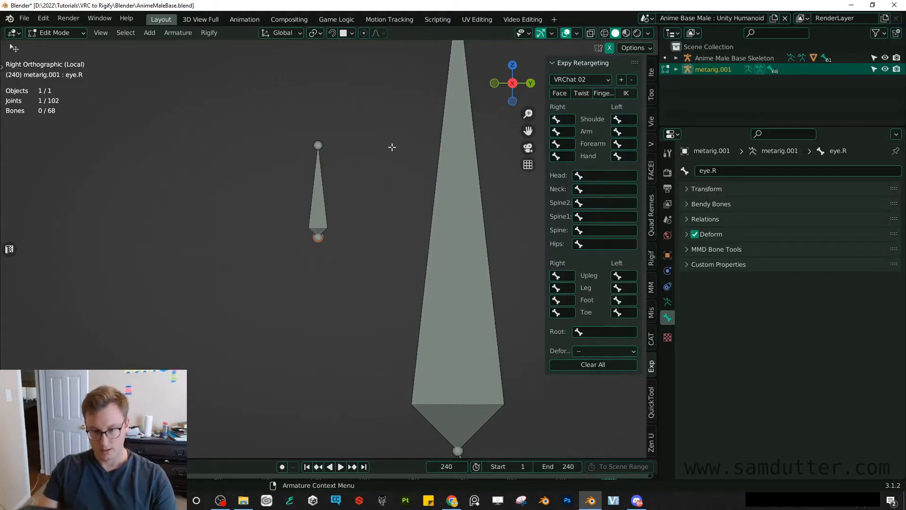
key(r)
key(Return)
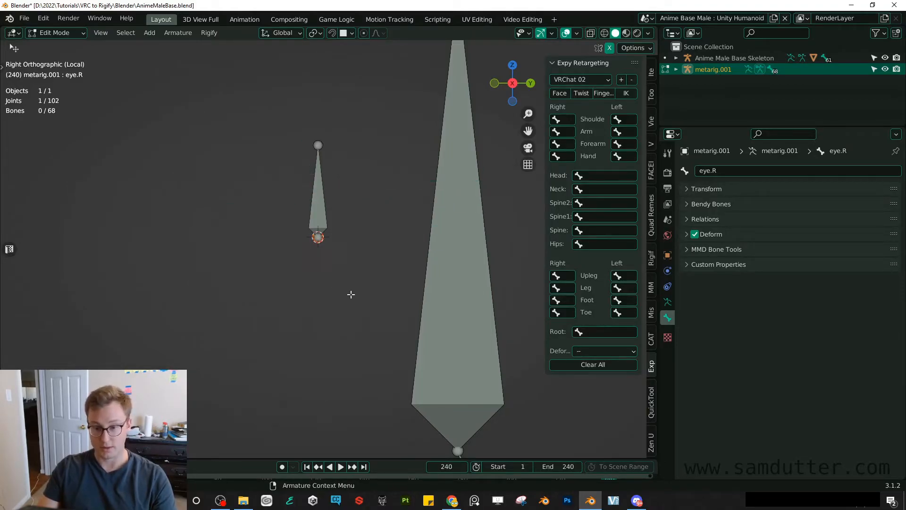
- Try the Cursor transform orientation, cancelling the test rotations
click(281, 34)
click(240, 125)
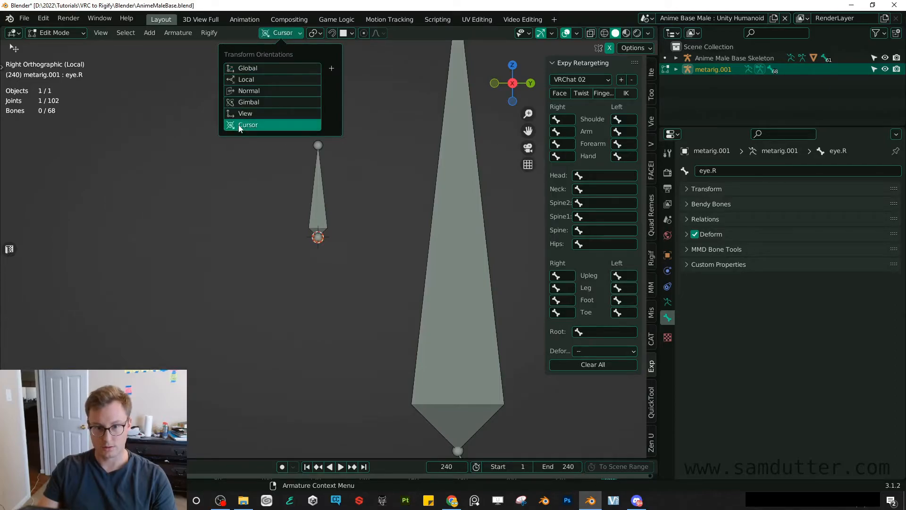
key(r)
right_click(348, 171)
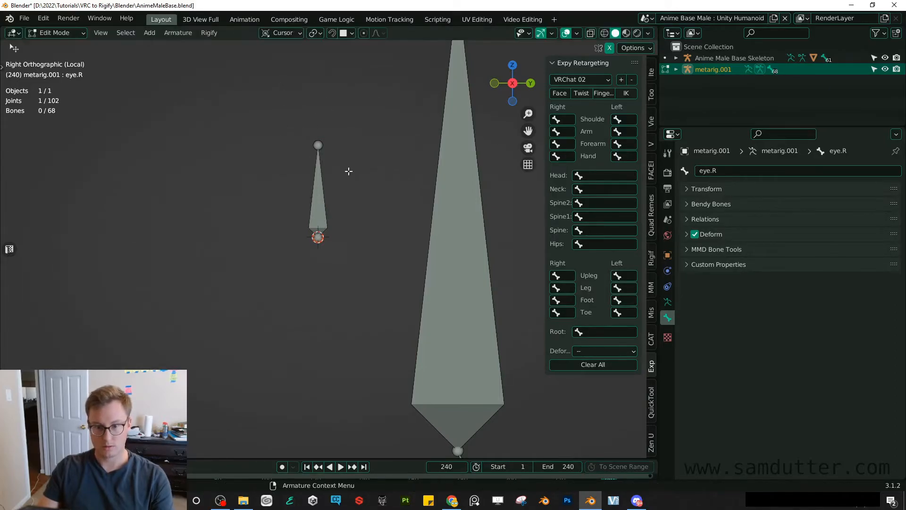
key(r)
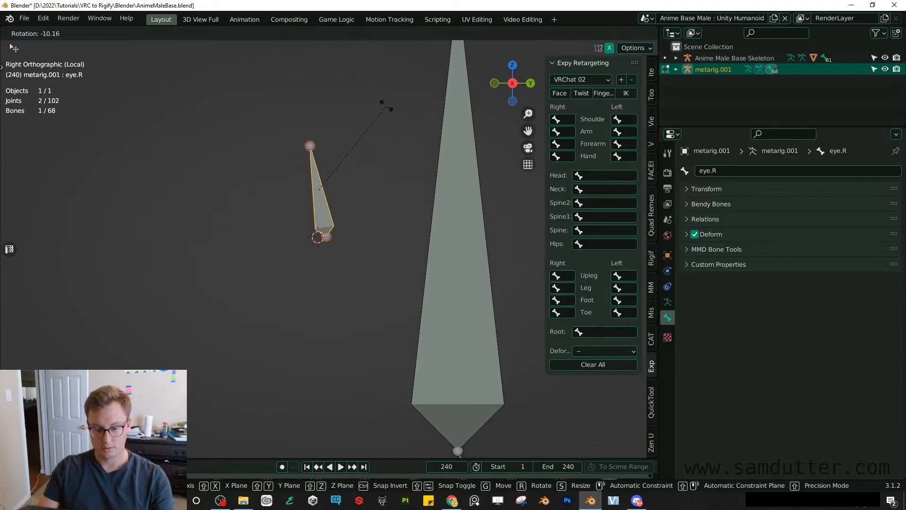
right_click(388, 108)
- Set the pivot to 3D Cursor with Global orientation and rotate the eye bones 90 degrees
key(period)
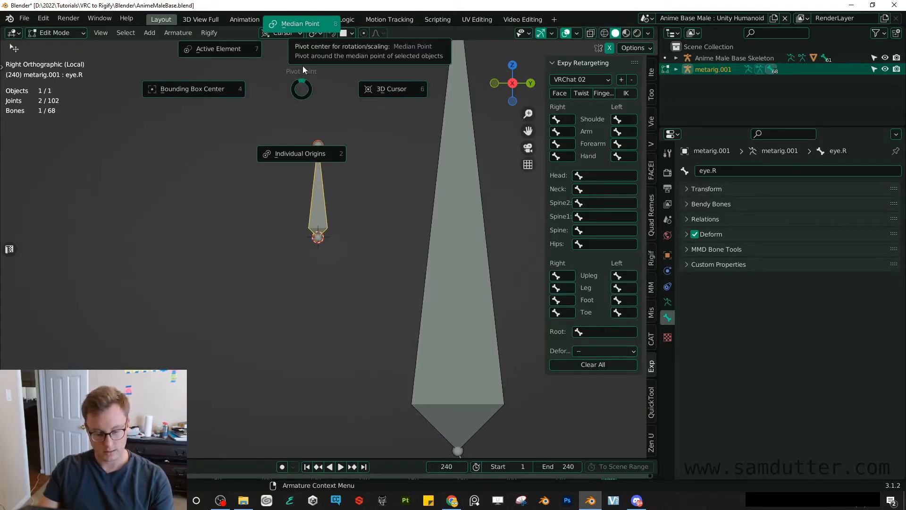
click(314, 29)
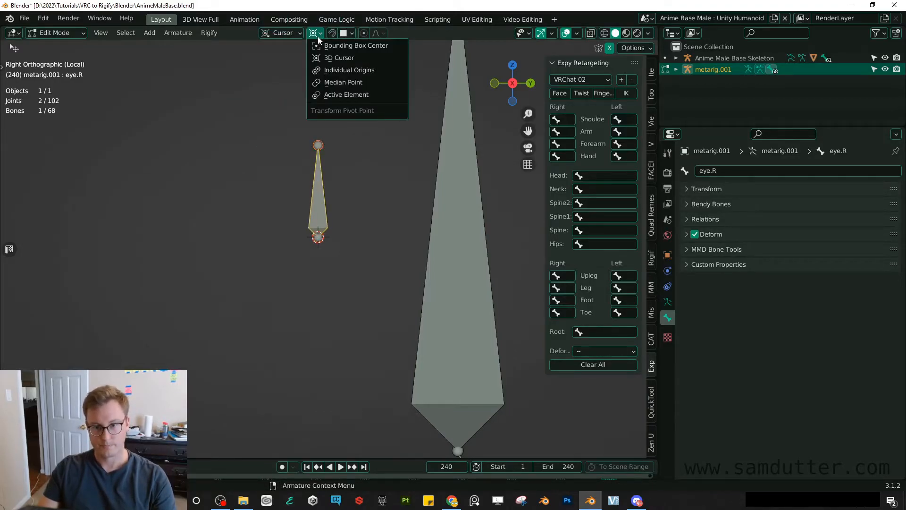
click(351, 56)
click(280, 34)
click(255, 70)
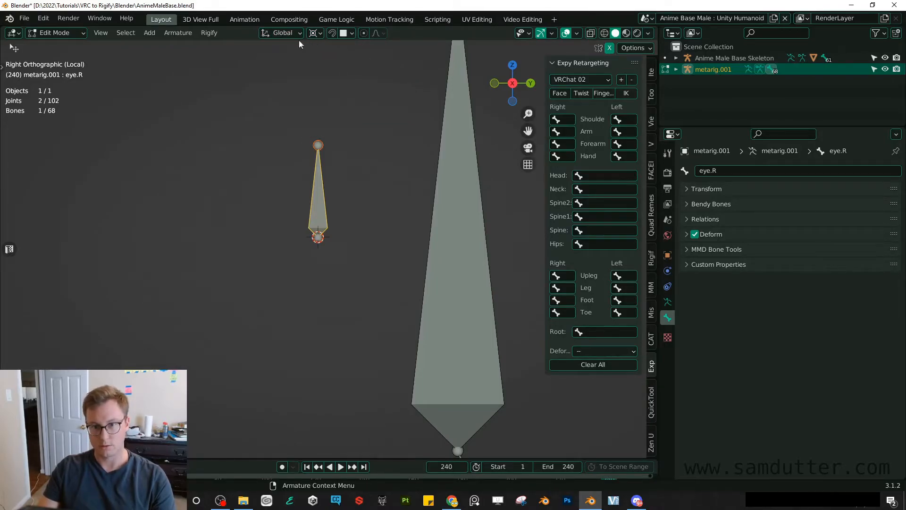
key(r)
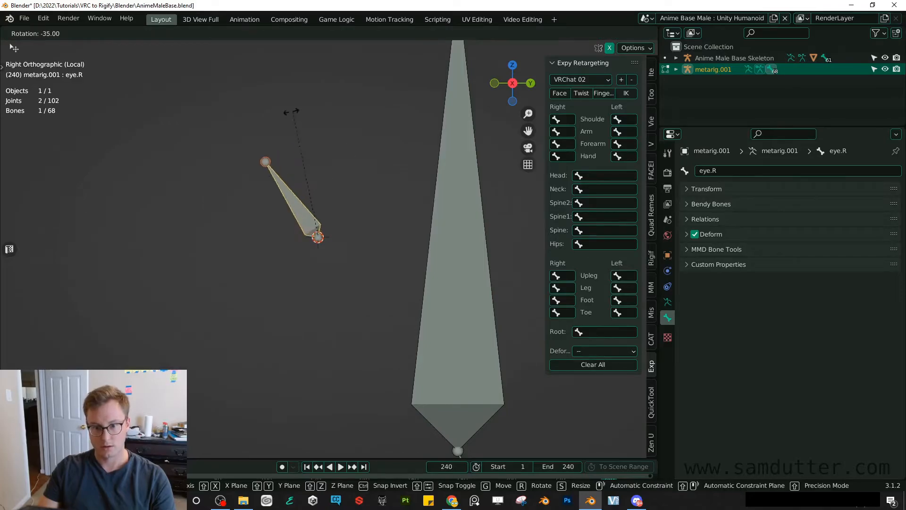
click(214, 190)
mouse_move(227, 199)
middle_down()
mouse_move(312, 262)
mouse_move(298, 213)
mouse_move(306, 235)
middle_up()
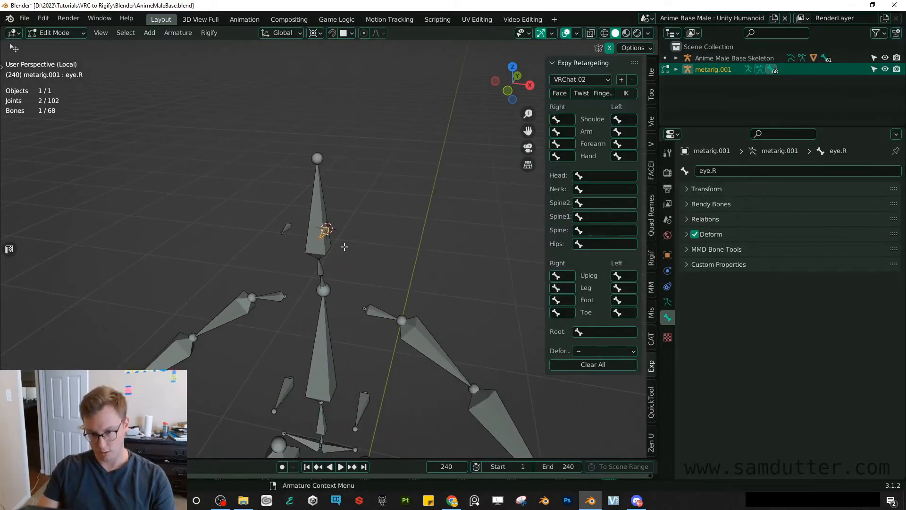
scroll(343, 248, down, 3)
- Return to Object Mode, save the file and show the metarig's armature data with Rigify Generation options
key(Tab)
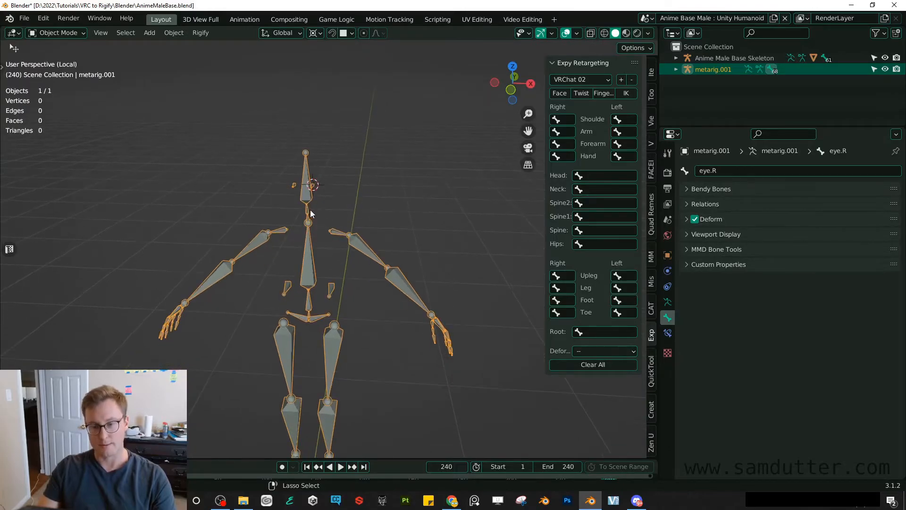
key(ctrl+s)
mouse_move(310, 210)
middle_down()
mouse_move(355, 216)
mouse_move(345, 136)
middle_up()
scroll(366, 225, down, 2)
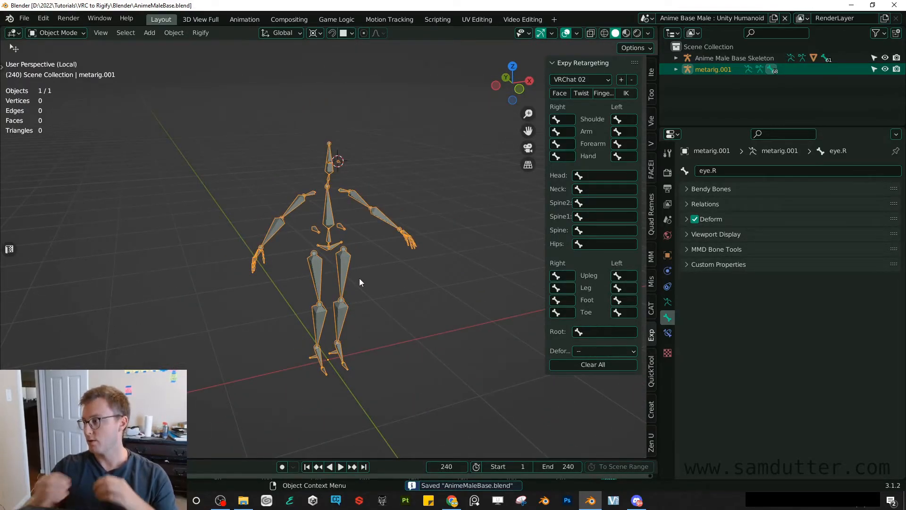
click(668, 301)
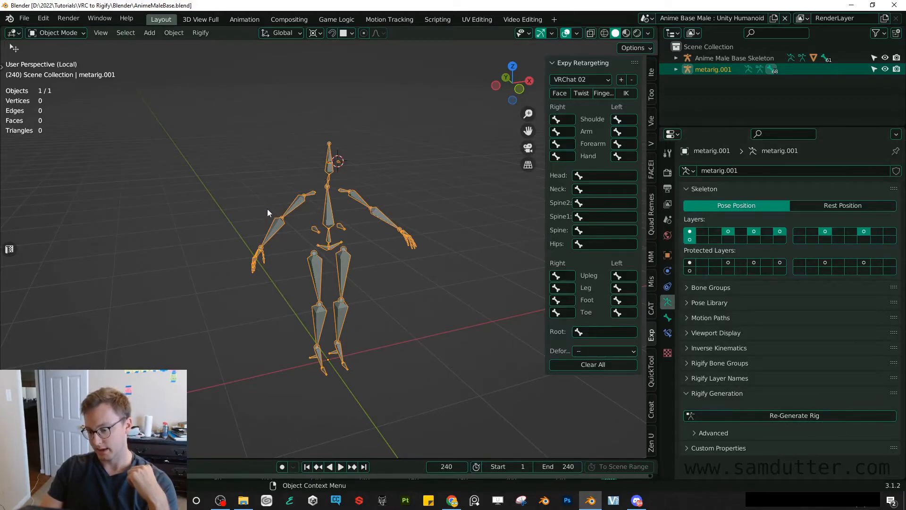
- Generate the Rigify control rig from the metarig and view it alongside the avatar body
key(KP_Divide)
mouse_move(371, 243)
middle_down()
mouse_move(340, 238)
mouse_move(360, 260)
middle_up()
key(KP_Divide)
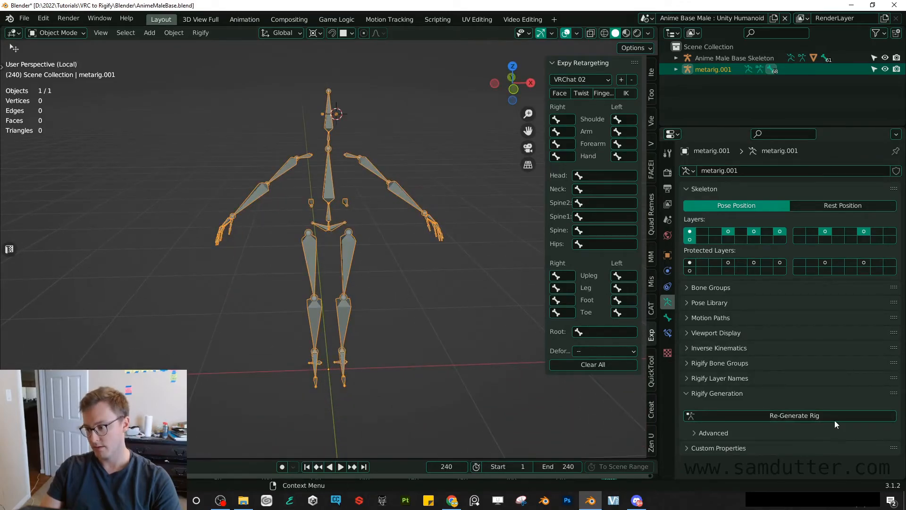
click(835, 419)
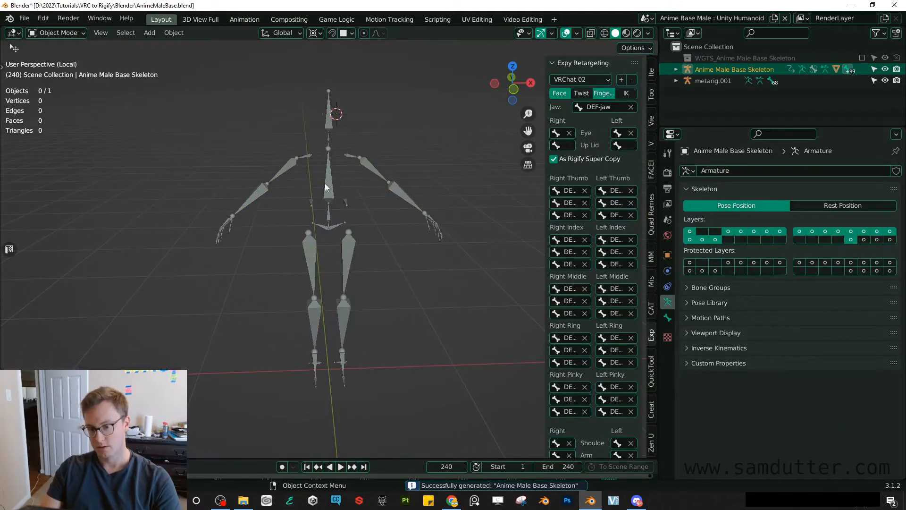
key(KP_Divide)
scroll(341, 176, down, 2)
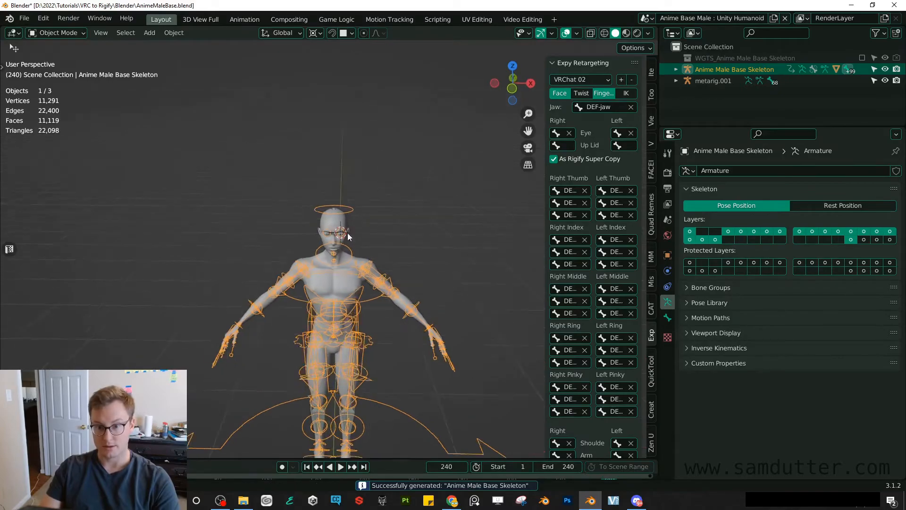
middle_drag(348, 232, 336, 241)
scroll(336, 242, up, 2)
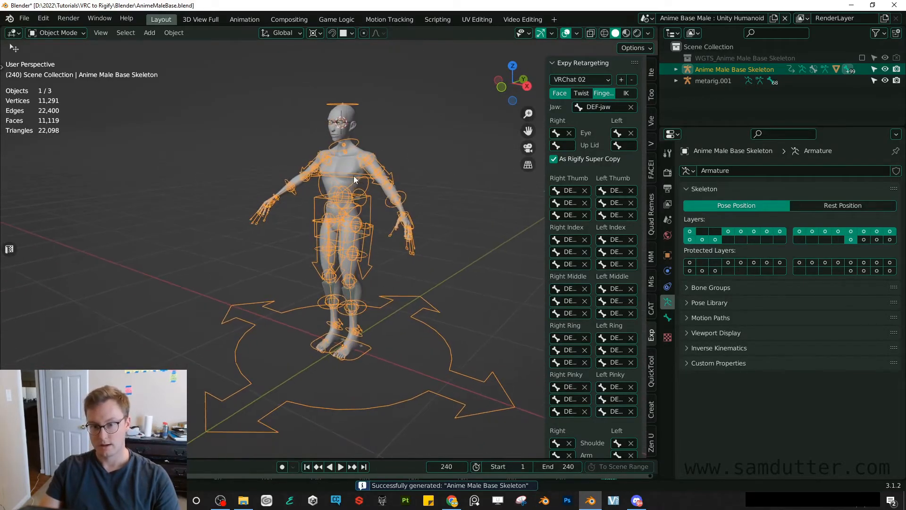
mouse_move(353, 176)
middle_down()
mouse_move(269, 201)
mouse_move(362, 195)
middle_up()
- Test-grab the generated rig repeatedly, cancelling each move, to check it follows the mesh
key(g)
right_click(359, 193)
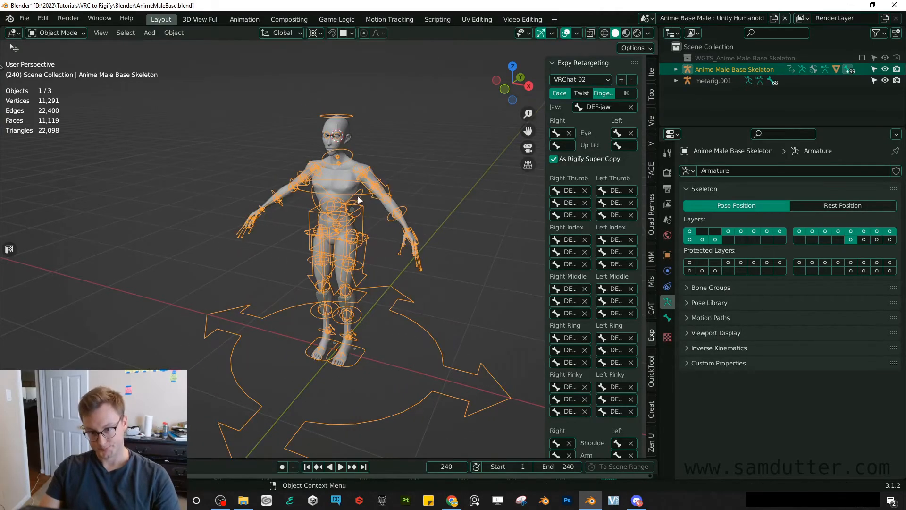
scroll(312, 255, up, 3)
key(g)
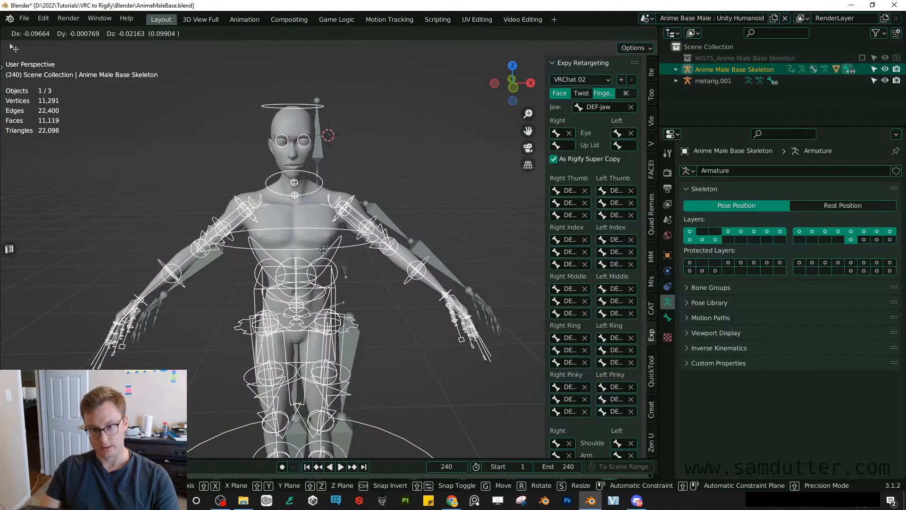
right_click(283, 248)
key(g)
right_click(264, 259)
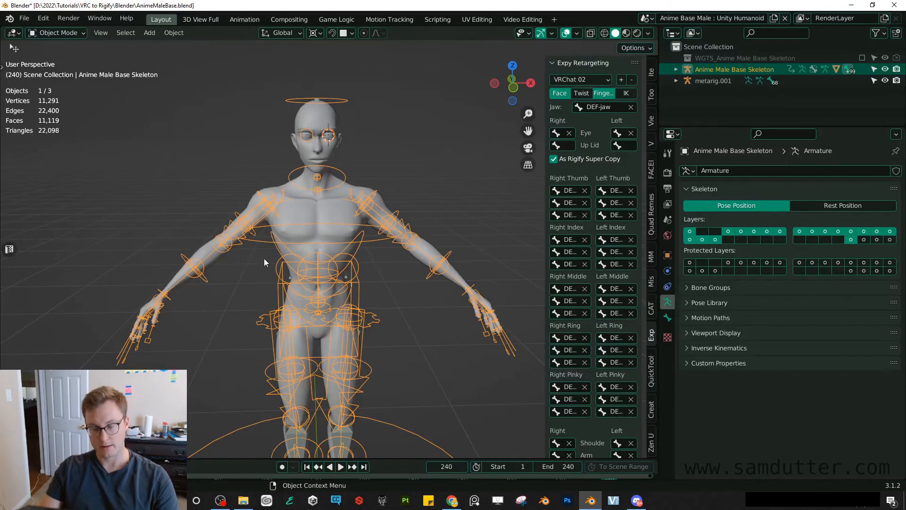
mouse_move(264, 258)
middle_down()
mouse_move(437, 257)
mouse_move(271, 260)
middle_up()
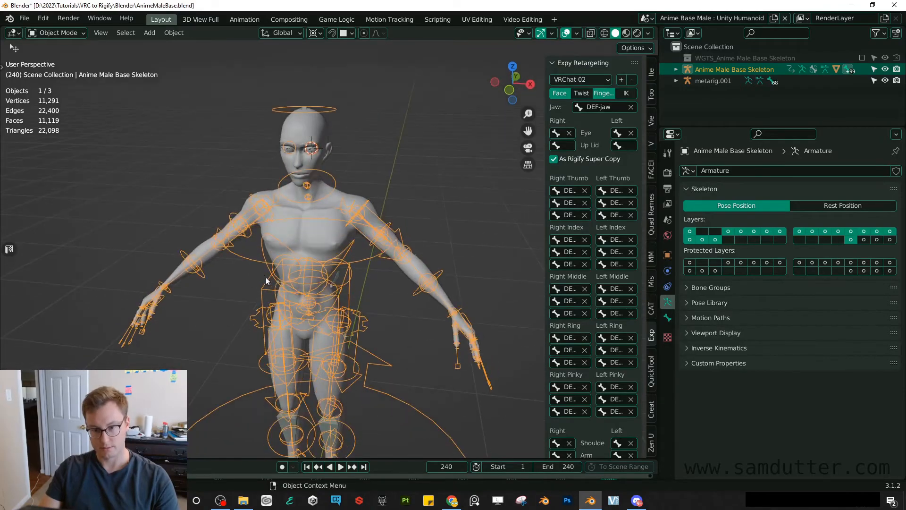
key(g)
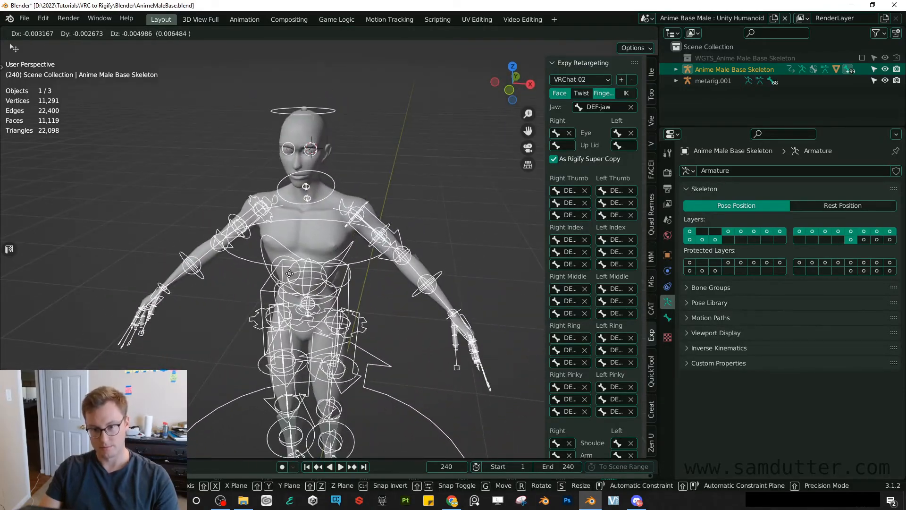
right_click(284, 276)
middle_drag(277, 271, 314, 261)
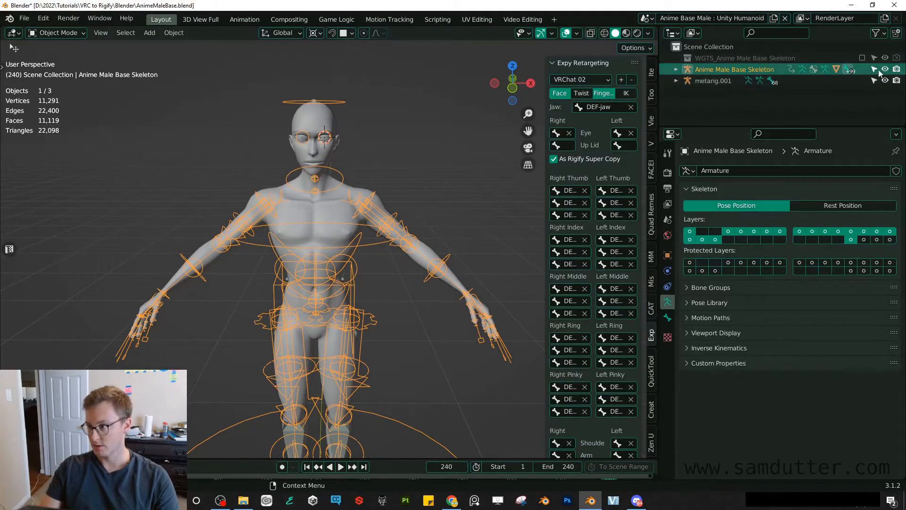
- Hide metarig.001 in the Outliner, leaving the control rig and avatar visible
click(885, 80)
scroll(224, 236, down, 3)
scroll(225, 235, up, 1)
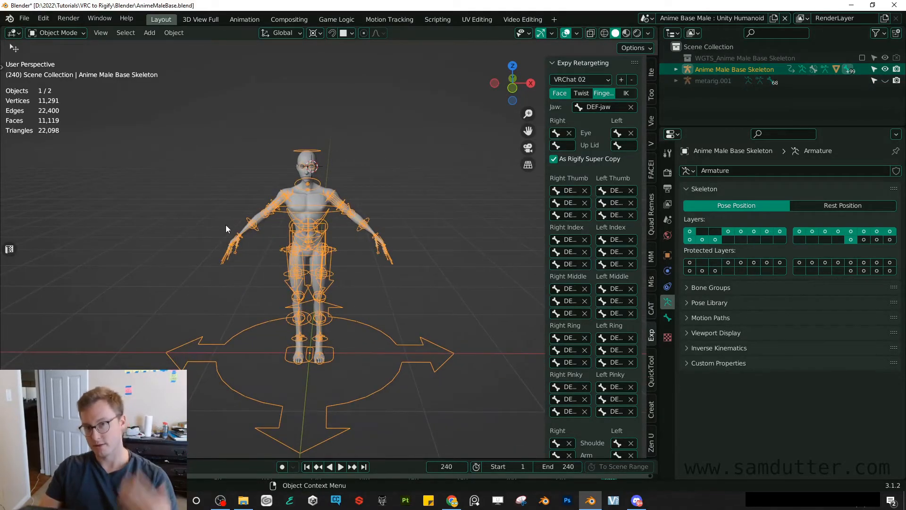
scroll(264, 223, up, 2)
middle_drag(273, 248, 327, 249)
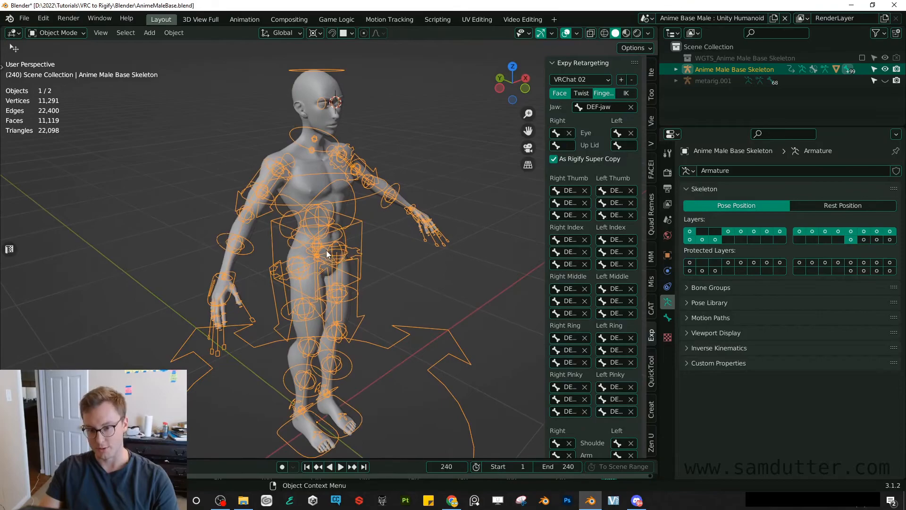
key(g)
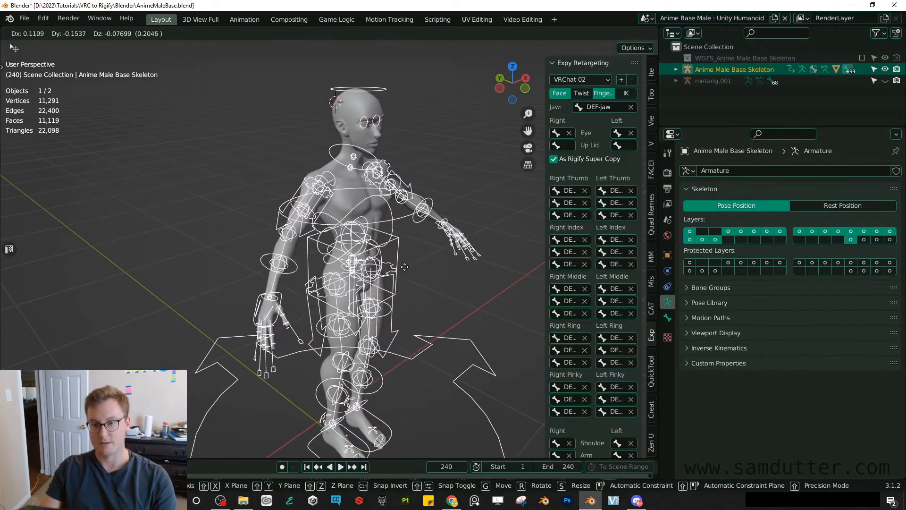
key(Escape)
key(ctrl+Tab)
scroll(340, 283, up, 2)
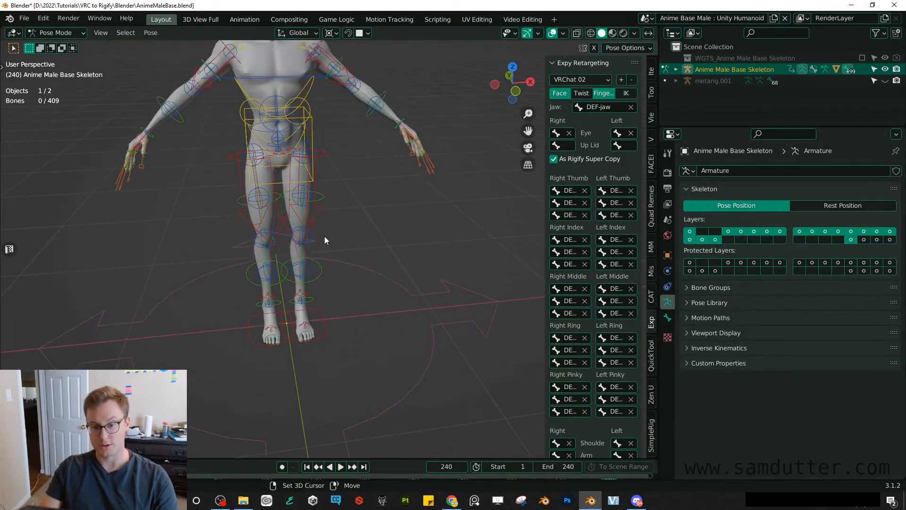
click(323, 318)
key(g)
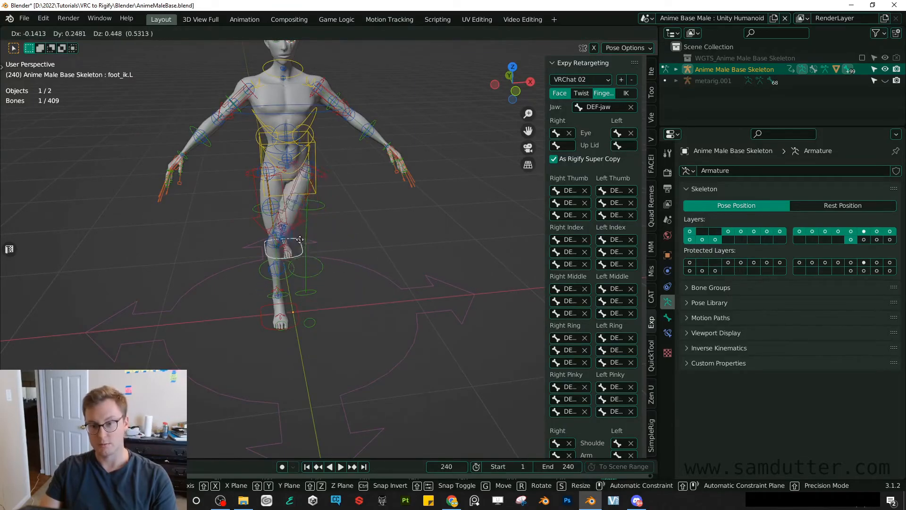
key(Escape)
scroll(337, 153, up, 1)
middle_drag(338, 153, 433, 203)
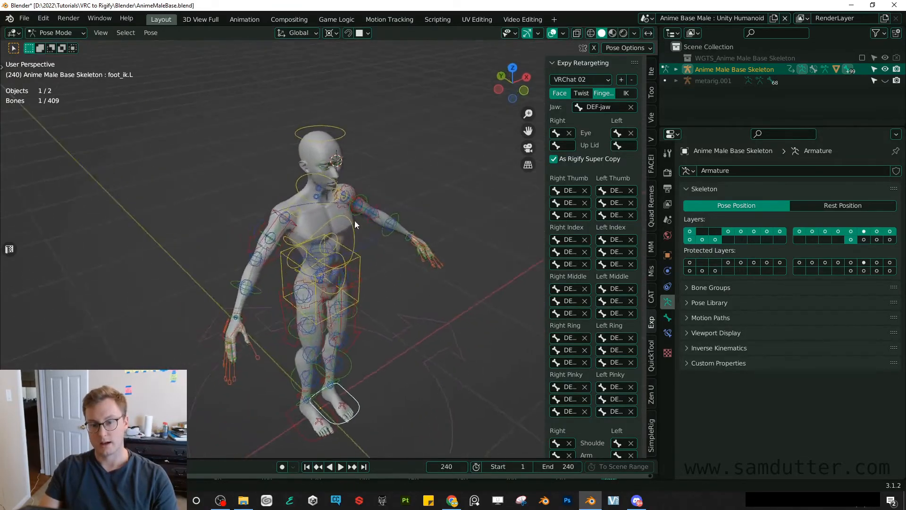
scroll(380, 261, up, 3)
middle_drag(380, 262, 407, 234)
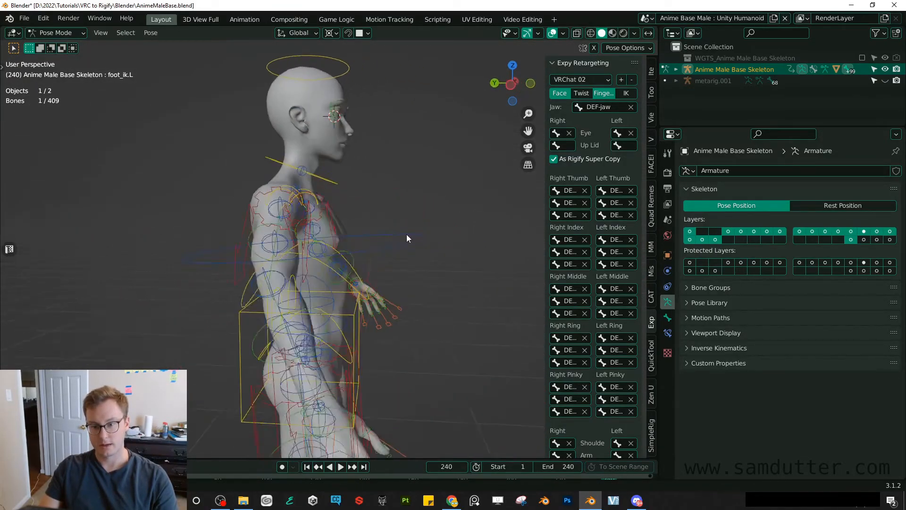
click(413, 241)
key(r)
key(Escape)
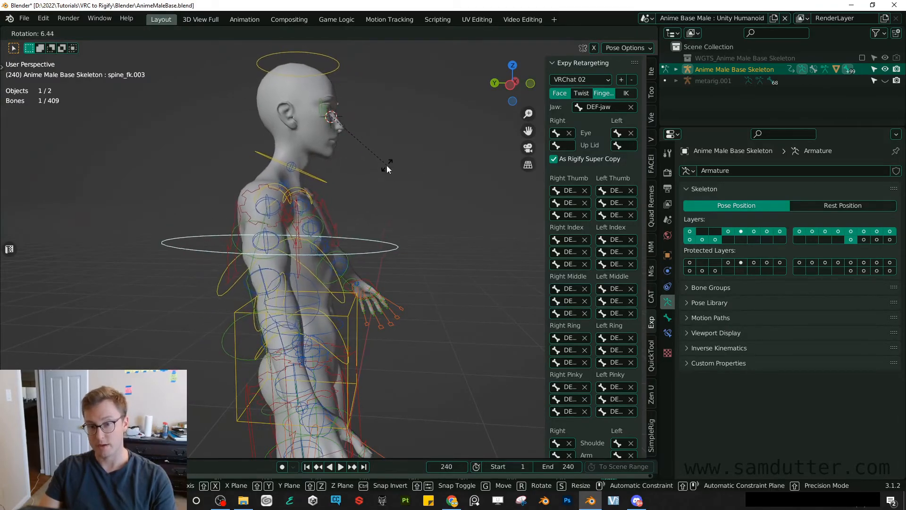
key(period)
click(372, 205)
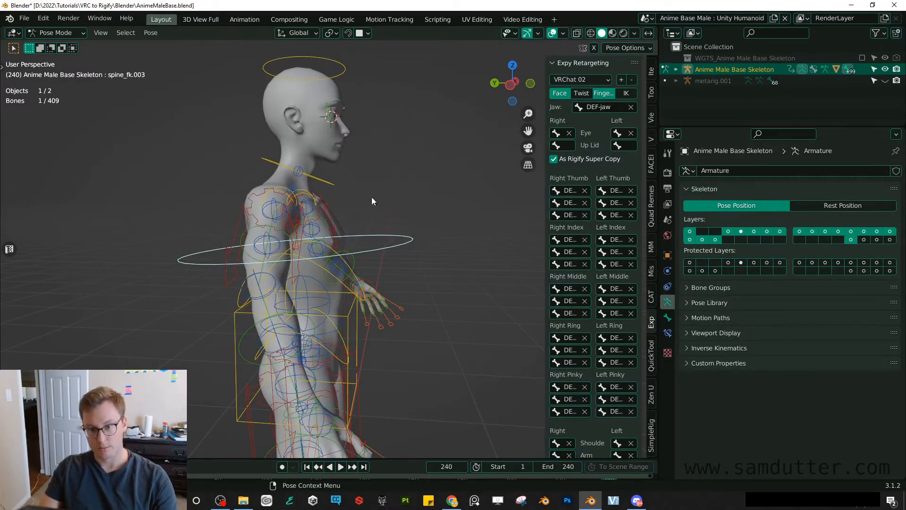
key(r)
right_click(371, 191)
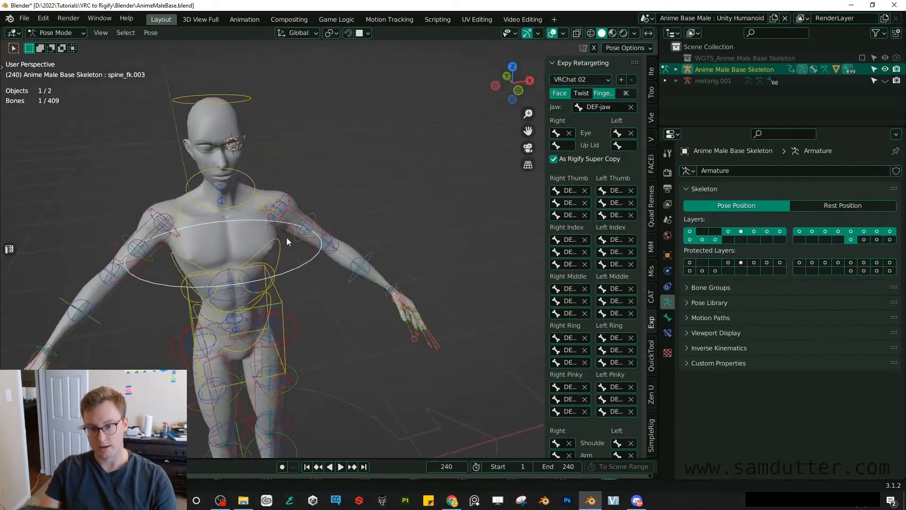
middle_drag(287, 237, 386, 312)
click(383, 316)
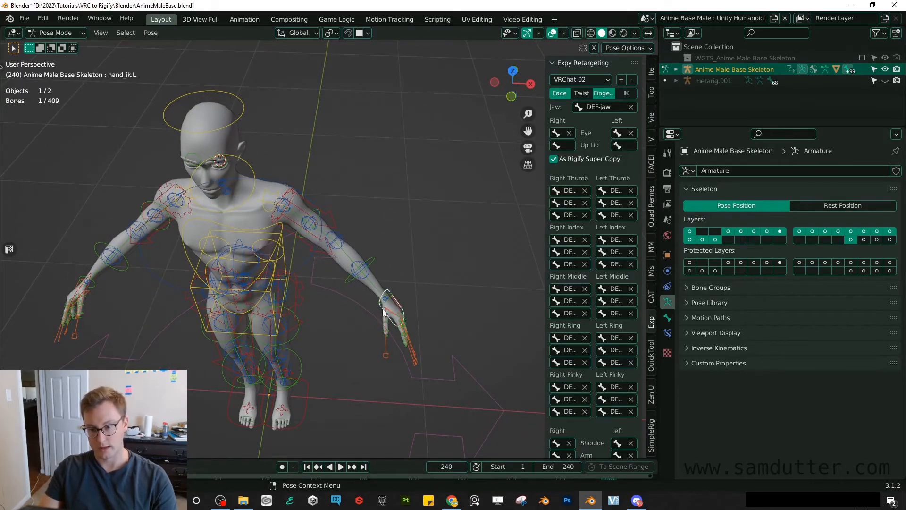
key(g)
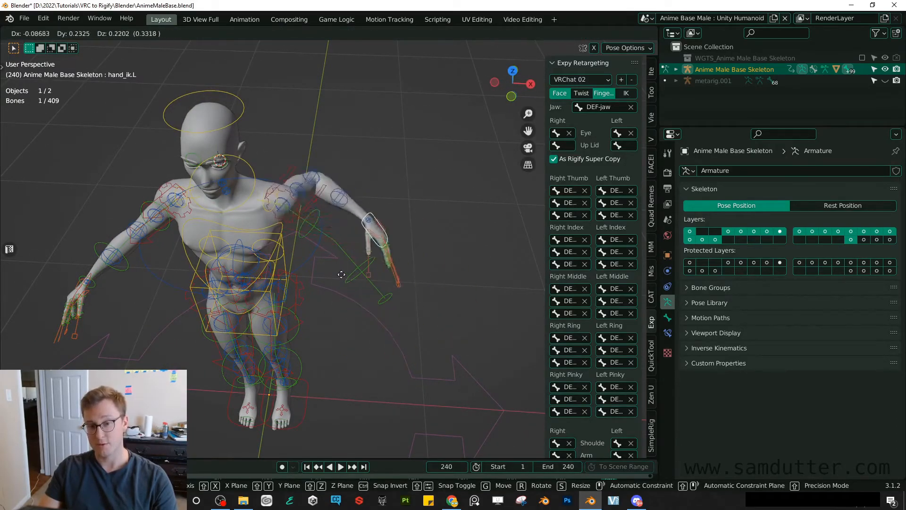
right_click(371, 229)
key(KP_1)
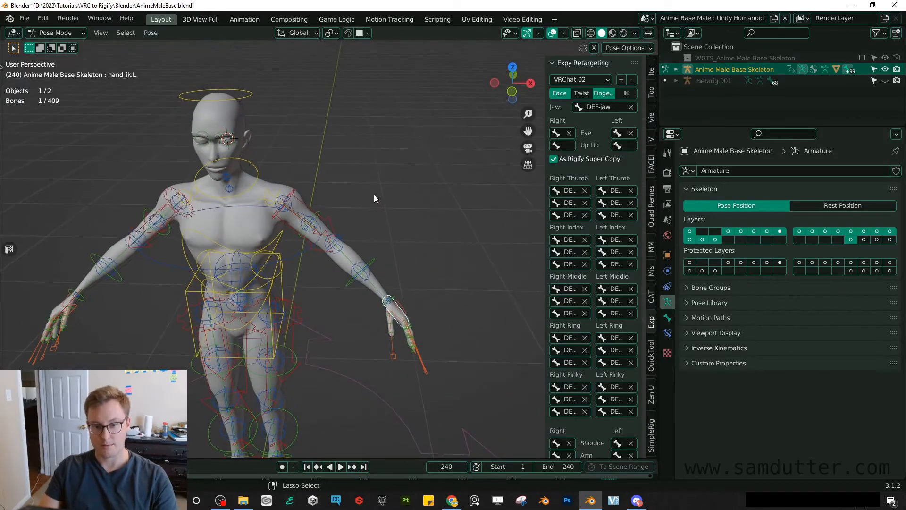
key(ctrl+Tab)
mouse_move(207, 192)
middle_down()
mouse_move(323, 216)
mouse_move(264, 210)
middle_up()
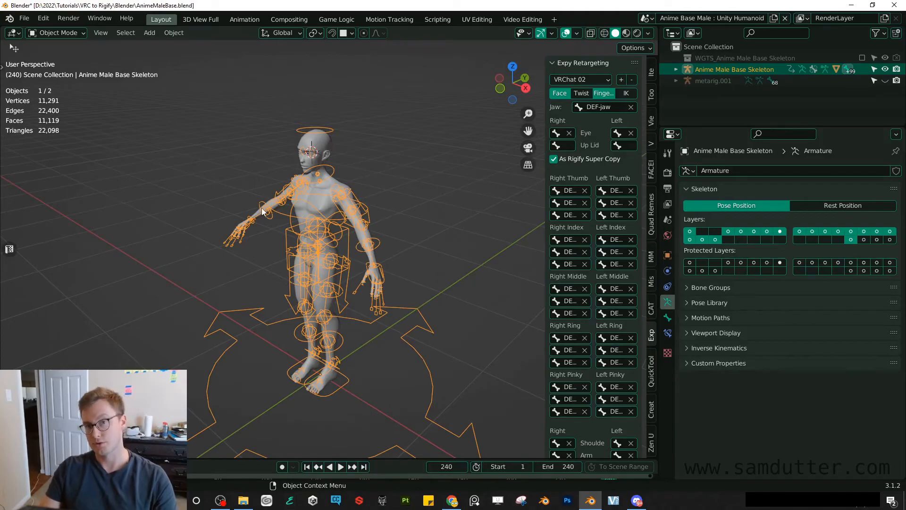
- Inspect the avatar mesh and the Anime Male Base Skeleton control rig from several angles
middle_drag(262, 211, 332, 234)
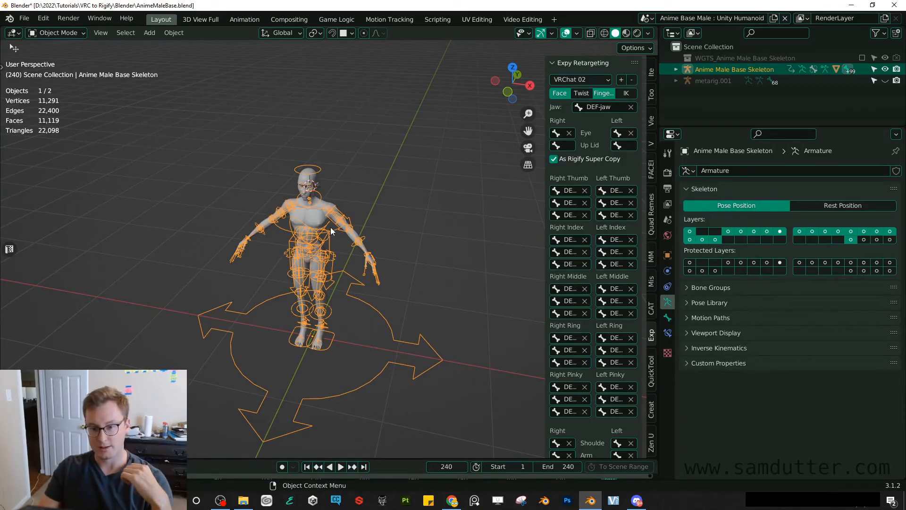
middle_drag(331, 232, 377, 231)
click(381, 226)
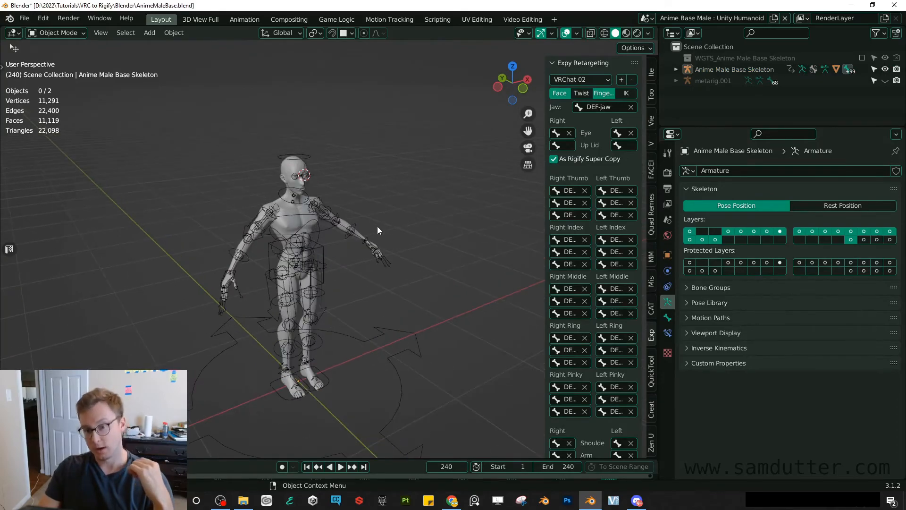
mouse_move(290, 197)
middle_down()
mouse_move(334, 200)
mouse_move(345, 212)
middle_up()
scroll(346, 202, up, 3)
click(317, 189)
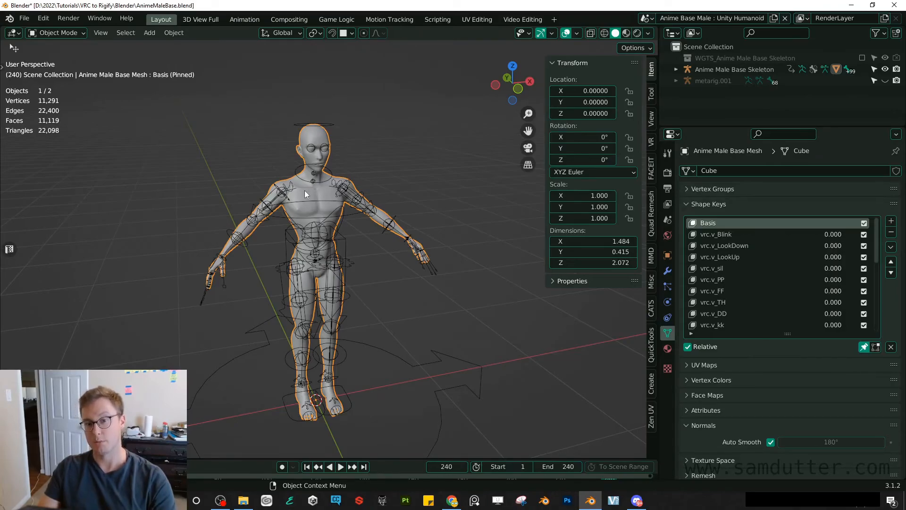
click(359, 219)
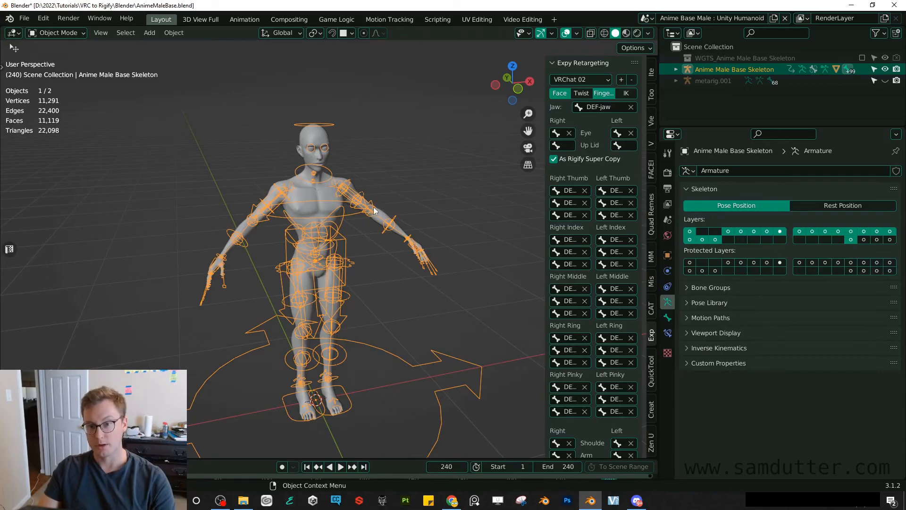
- Deselect everything and make metarig.001 visible again in the Outliner
middle_drag(373, 207, 295, 199)
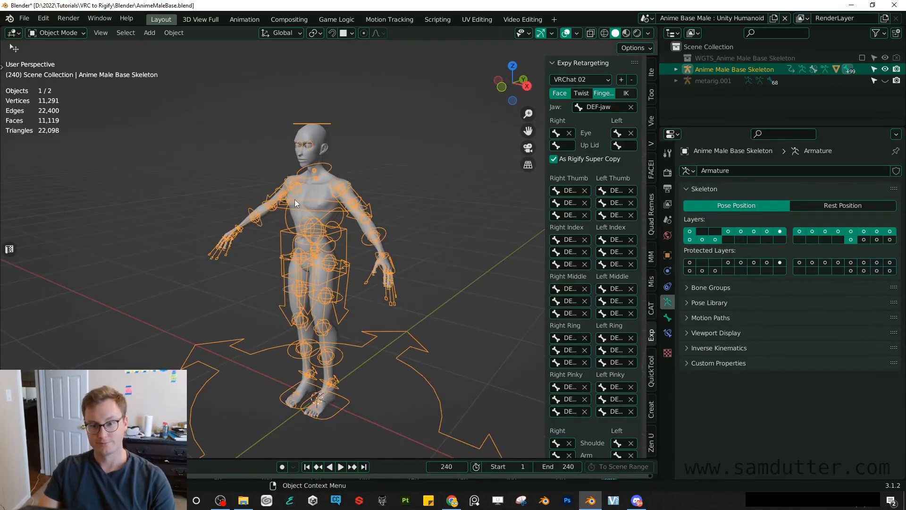
click(389, 169)
scroll(322, 290, down, 3)
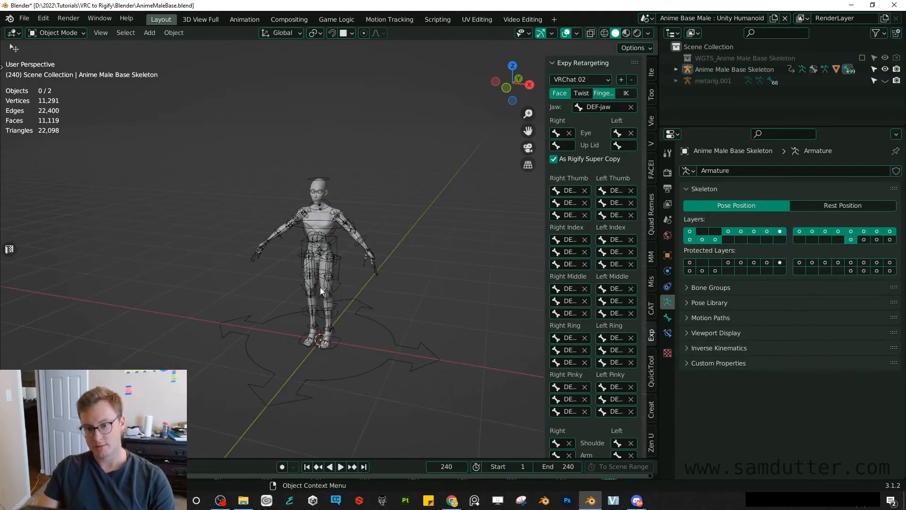
scroll(321, 291, up, 3)
middle_drag(349, 290, 348, 293)
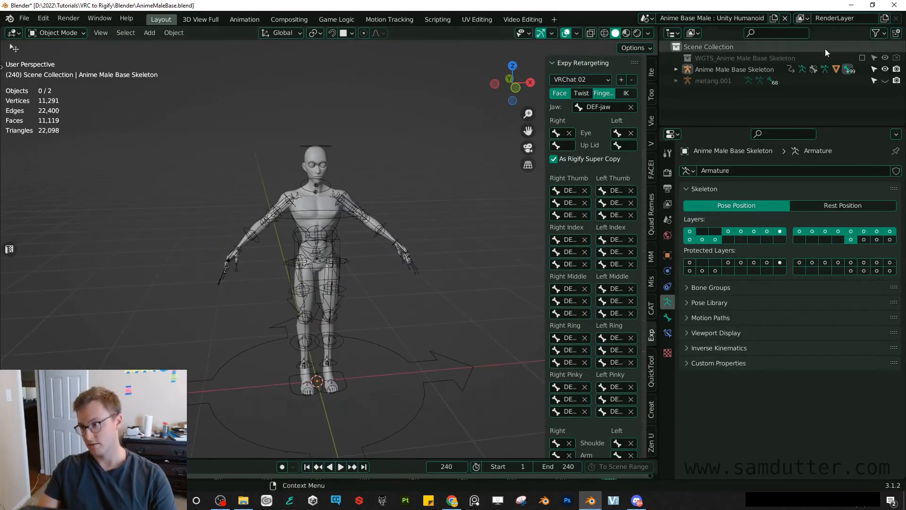
click(885, 80)
- Move metarig.001 aside and delete it from the scene
click(713, 79)
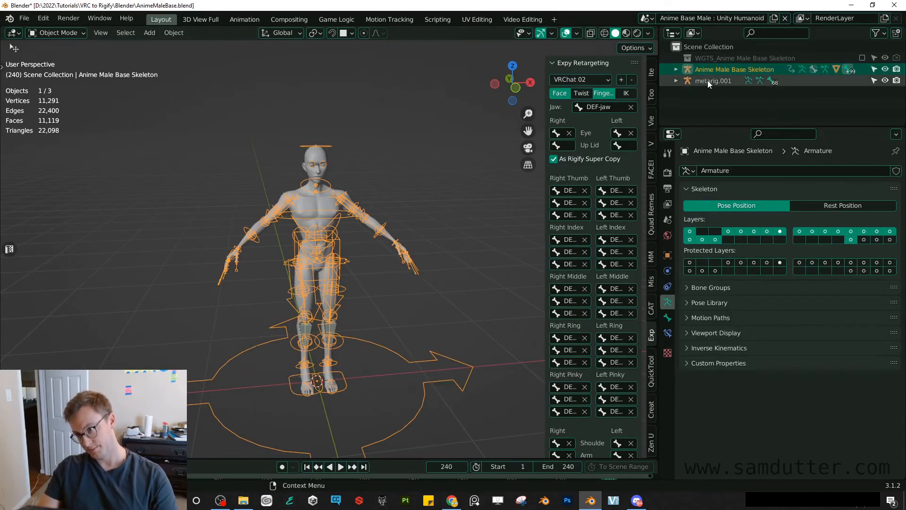
key(g)
click(447, 194)
key(x)
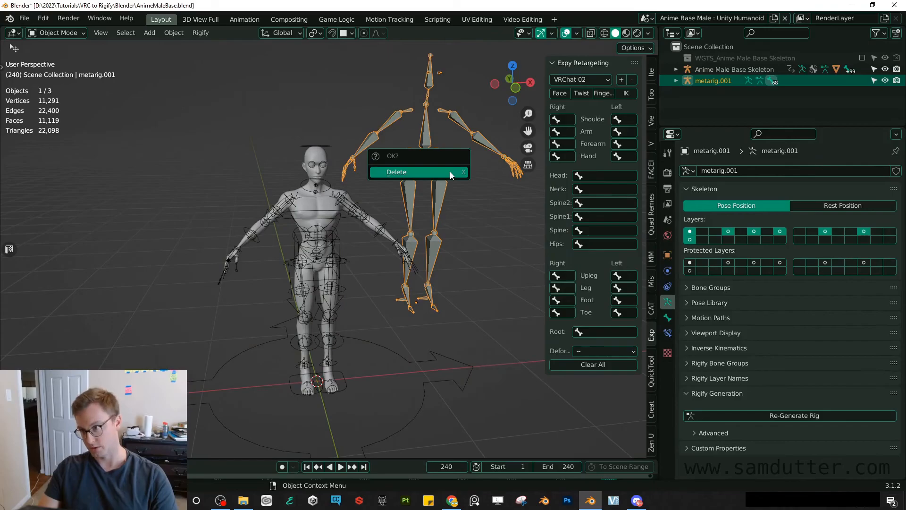
click(425, 171)
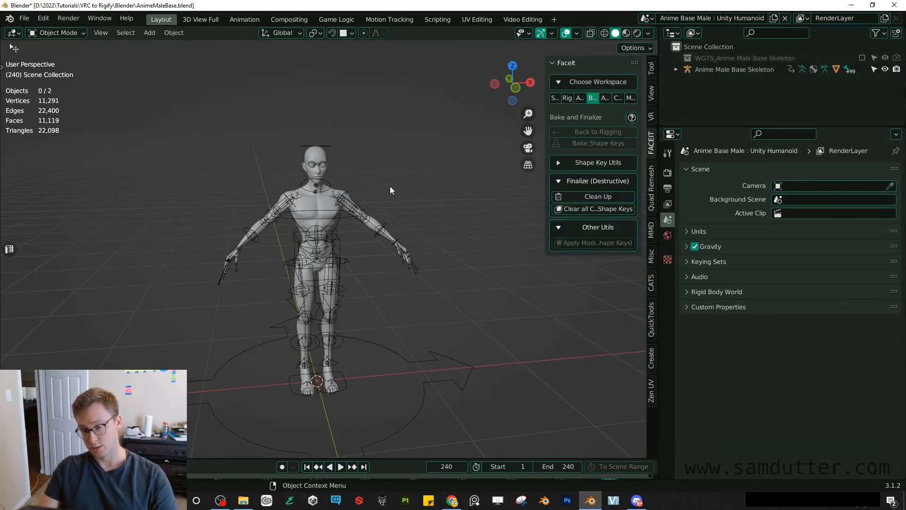
- Select the remaining Anime Male Base Skeleton control rig over the avatar
click(344, 261)
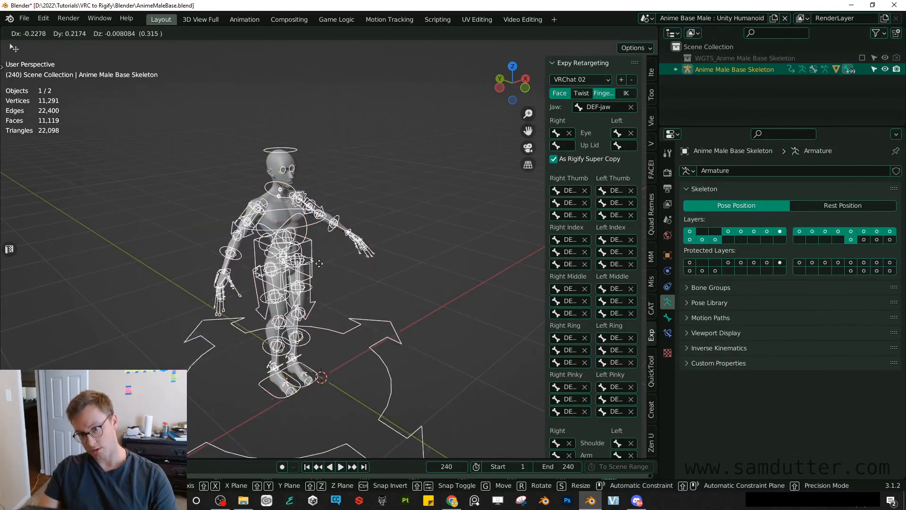
mouse_move(343, 262)
middle_down()
mouse_move(345, 252)
mouse_move(305, 237)
middle_up()
scroll(326, 242, down, 2)
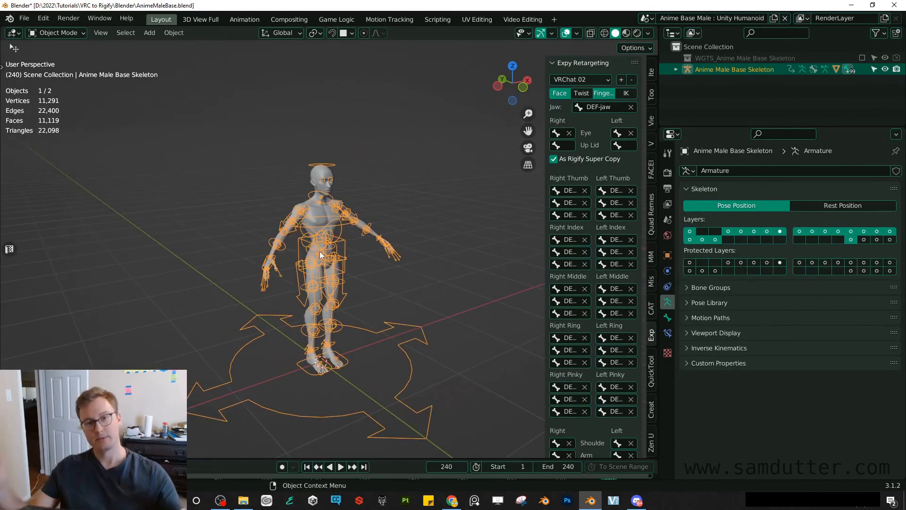